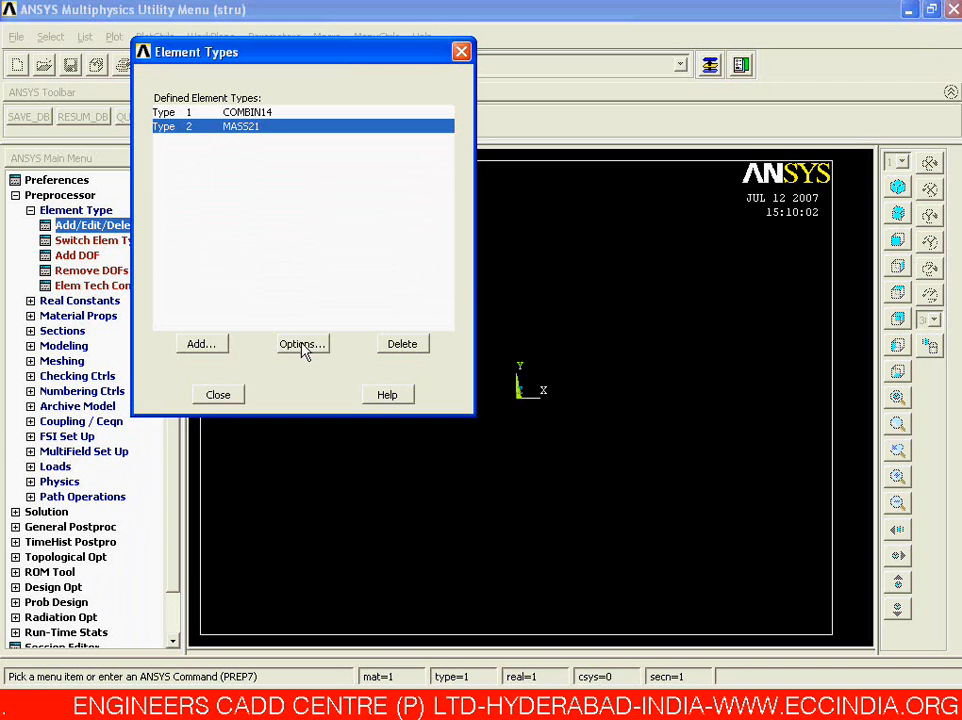
Set the MASS21 element's rotary inertia option K3 to 2-D w/o rot iner and close the element type definitions
left_click(302, 344)
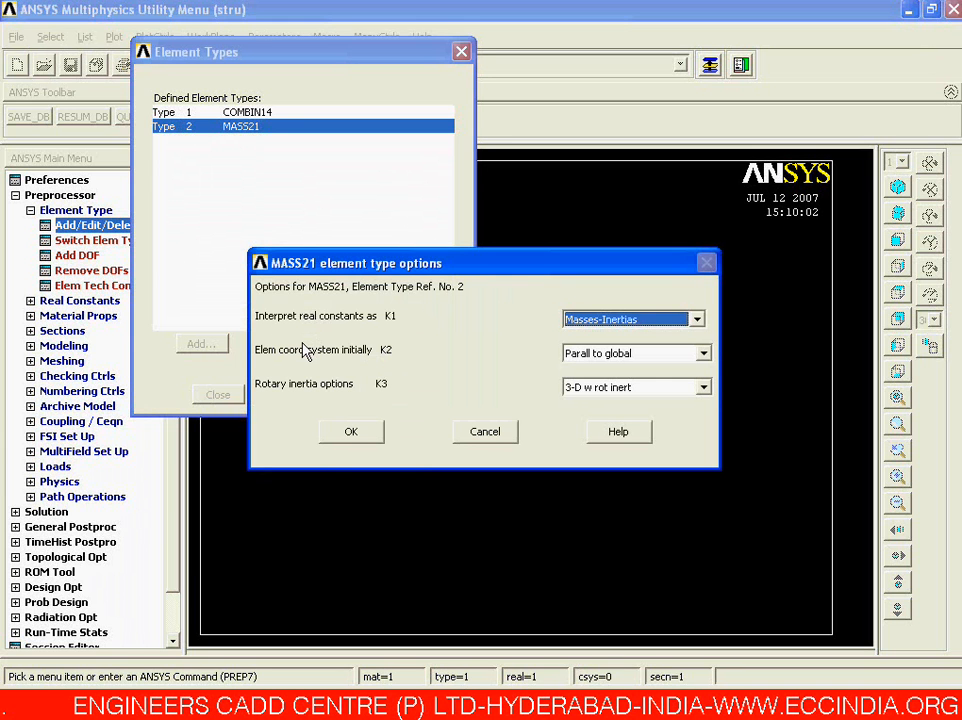
left_click_drag(459, 270, 461, 162)
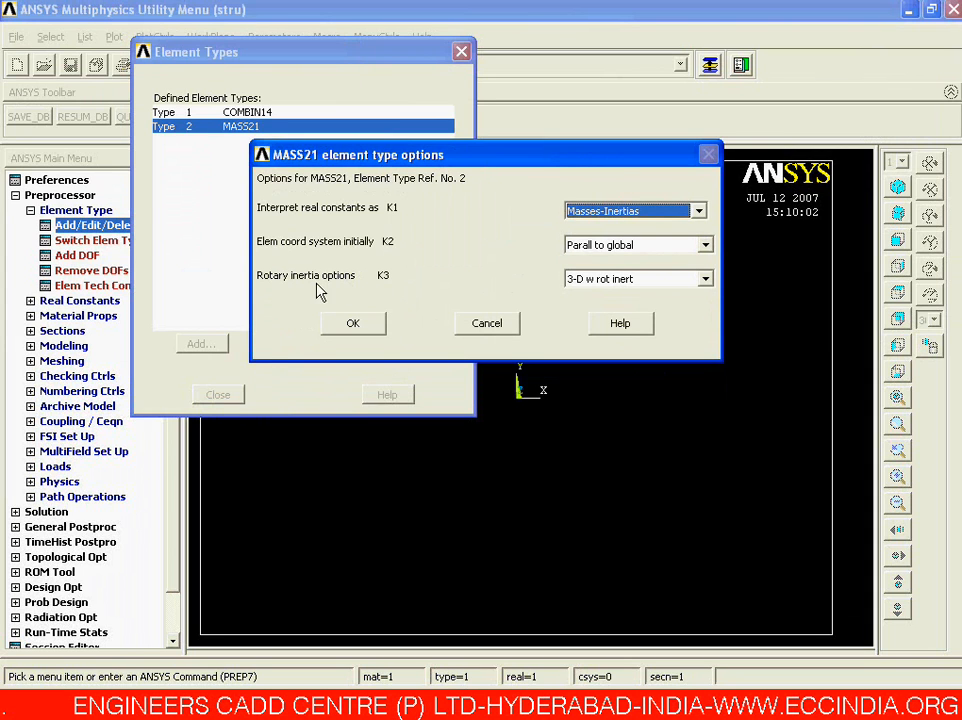
left_click_drag(318, 155, 347, 153)
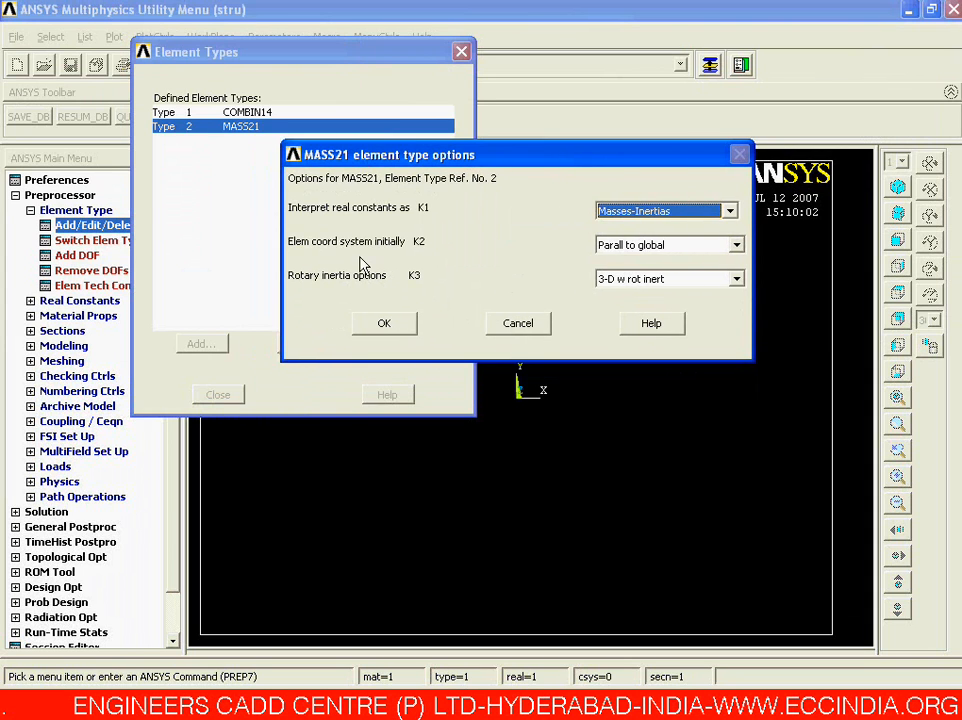
left_click(619, 282)
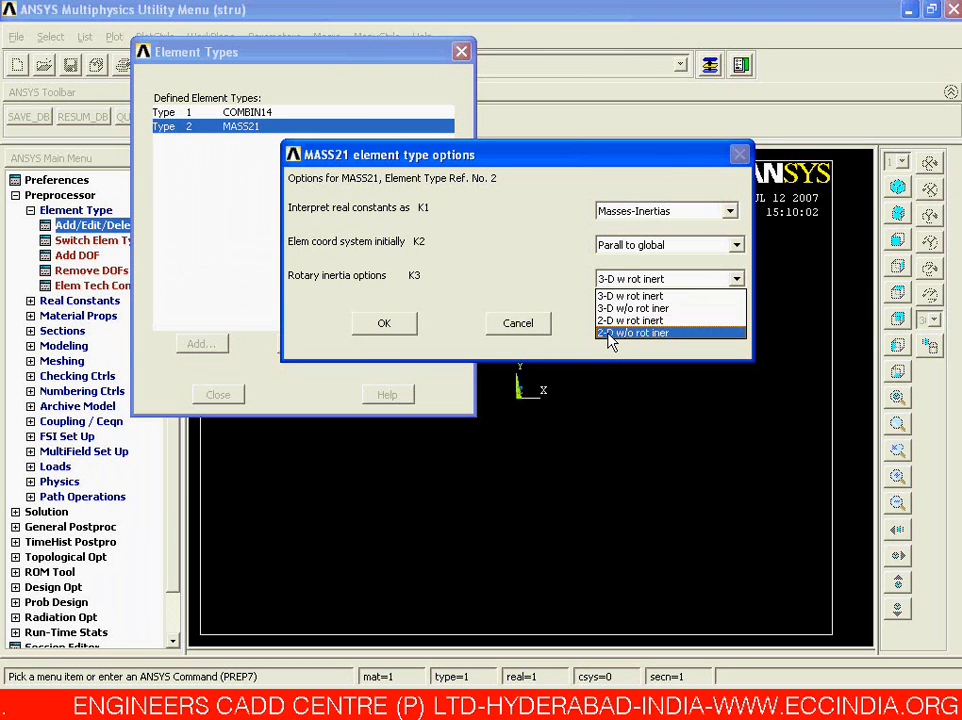
left_click(660, 334)
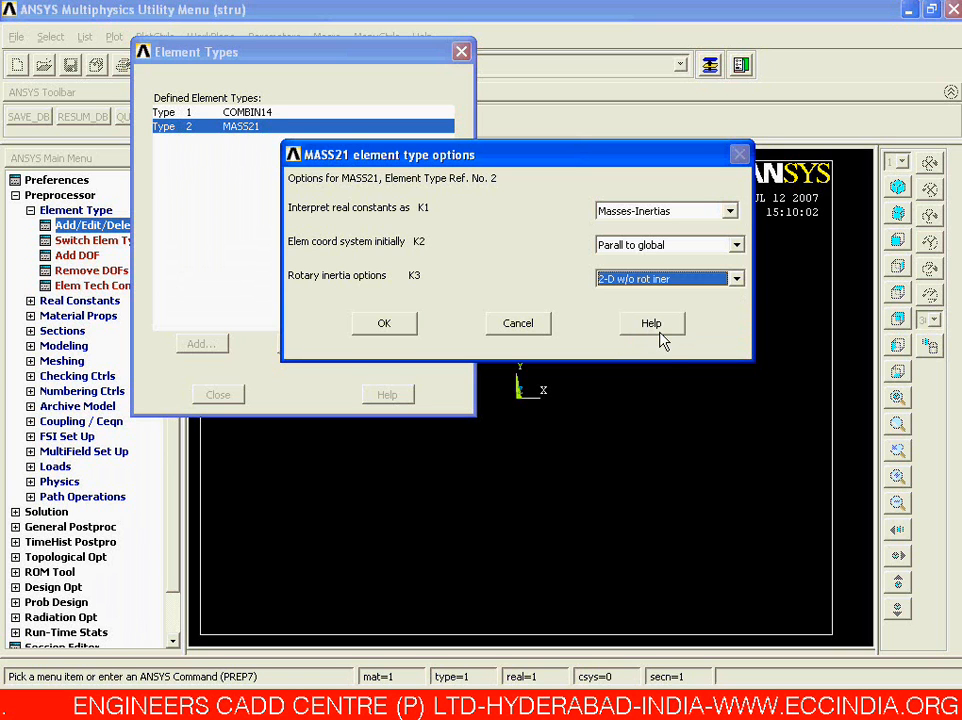
key("Return")
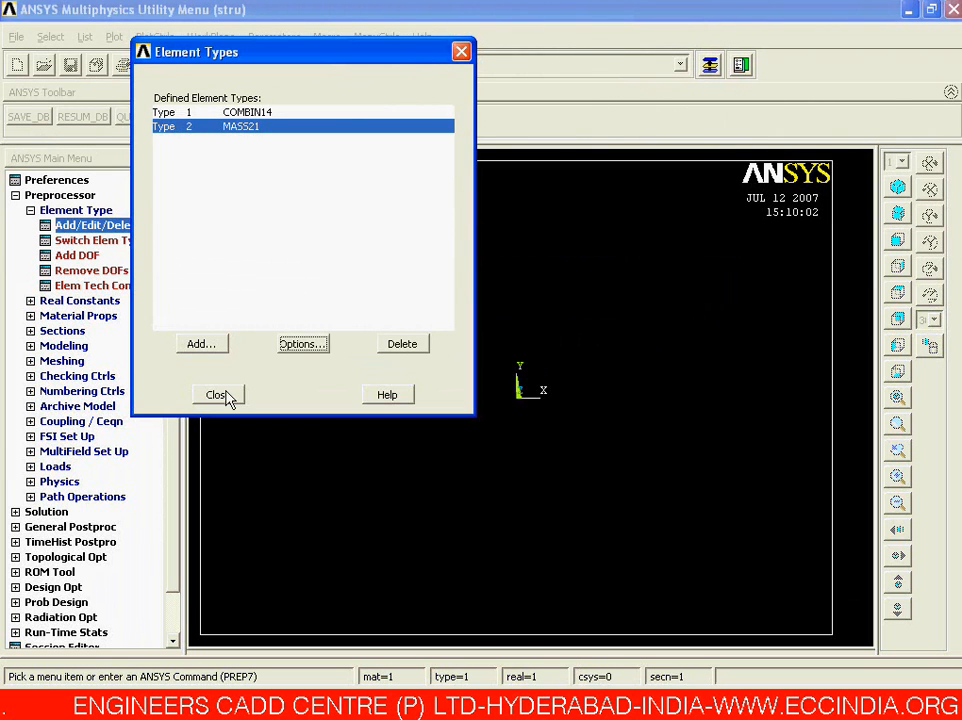
left_click(219, 394)
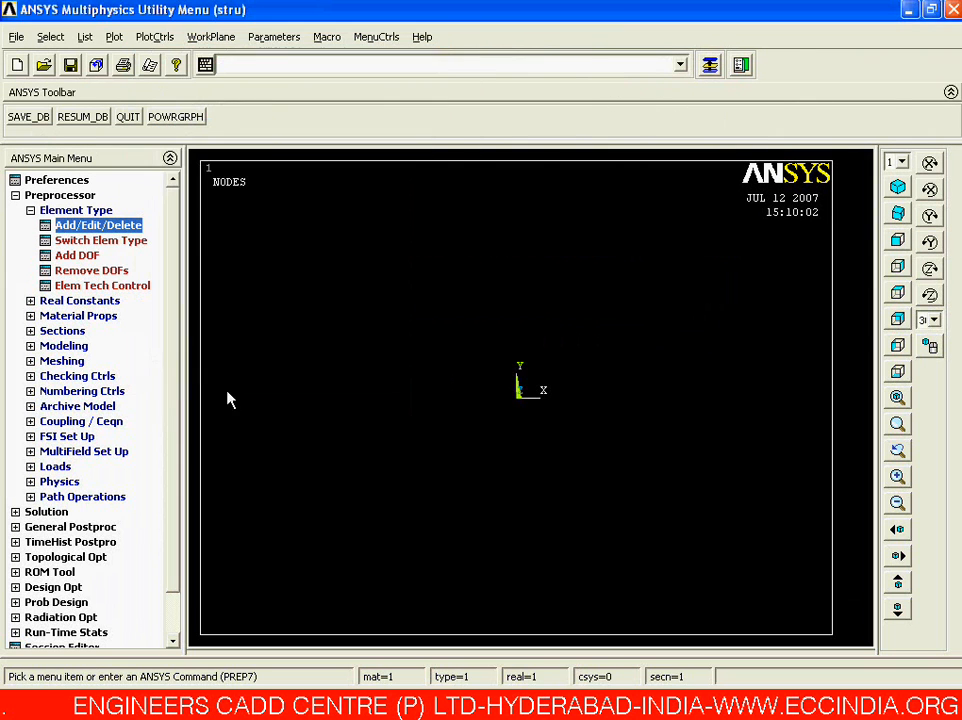
Add real constant set 1 for COMBIN14 with spring constant K of 48, consulting the MODAL.bmp problem sheet in the picture viewer
left_click(101, 303)
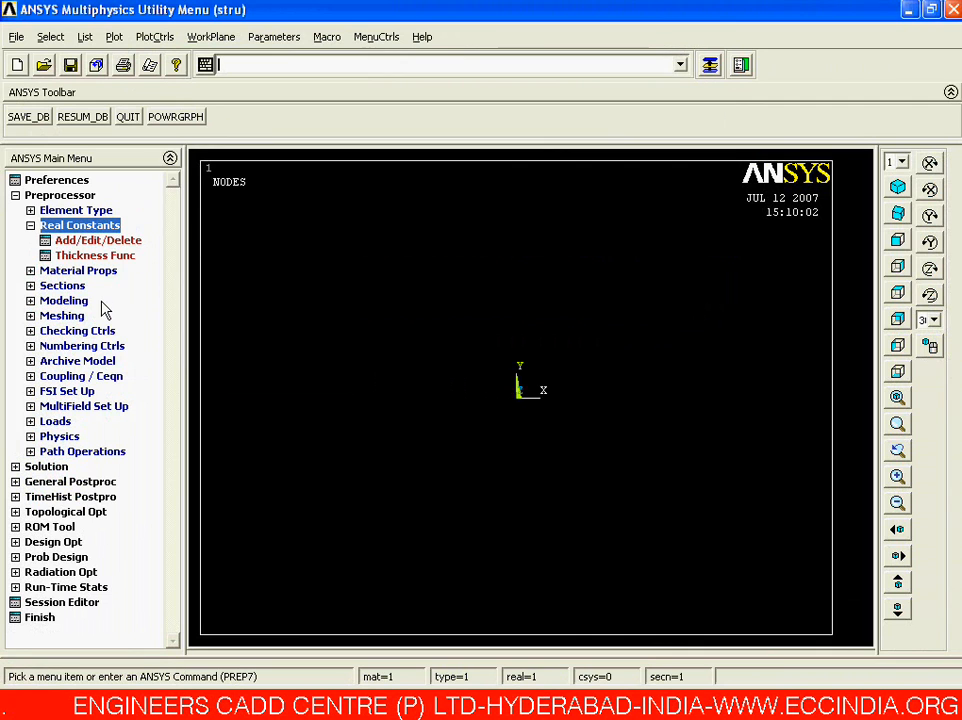
left_click(72, 243)
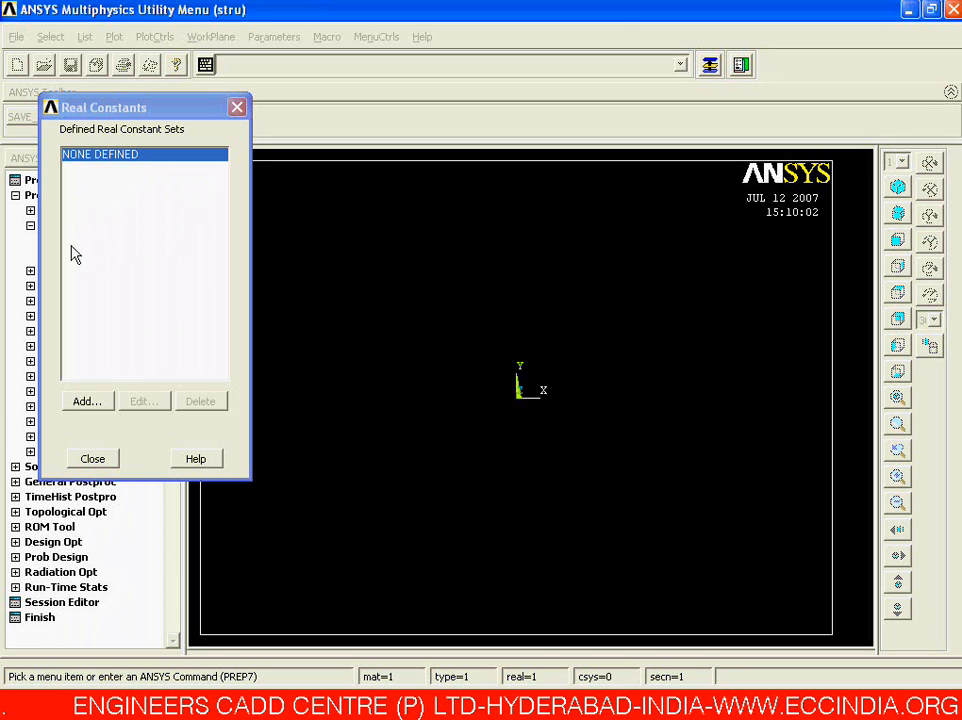
left_click(92, 403)
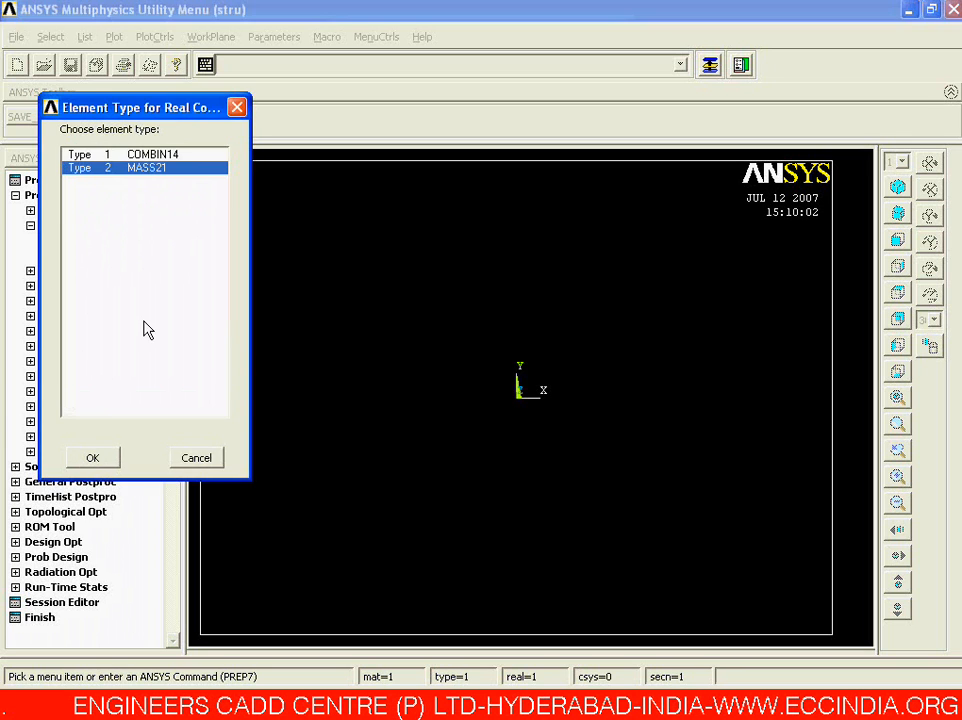
left_click(134, 157)
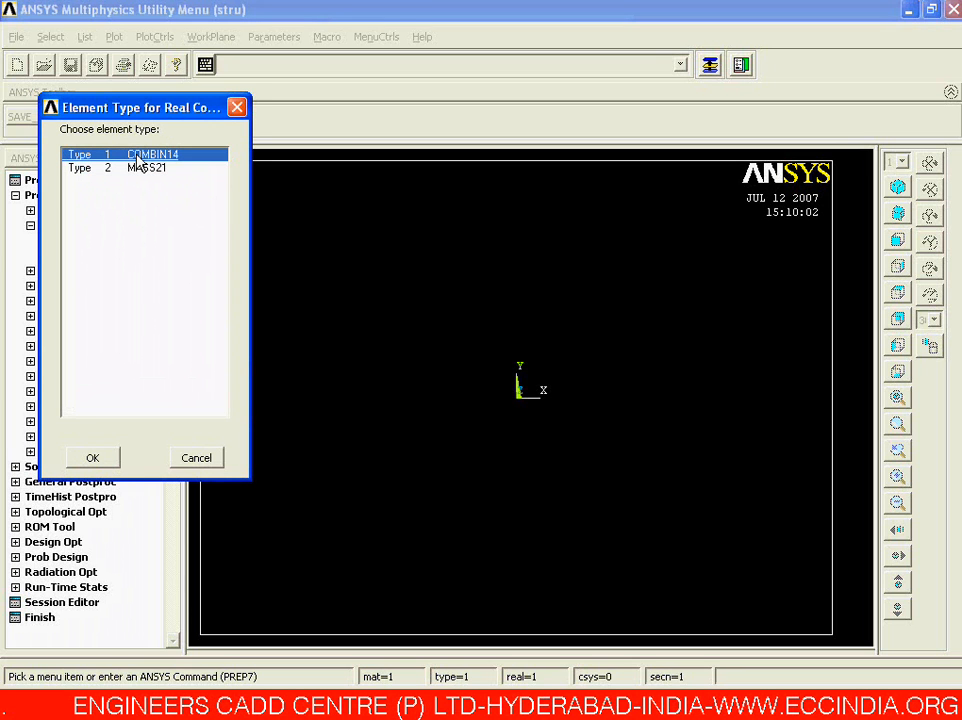
left_click(111, 458)
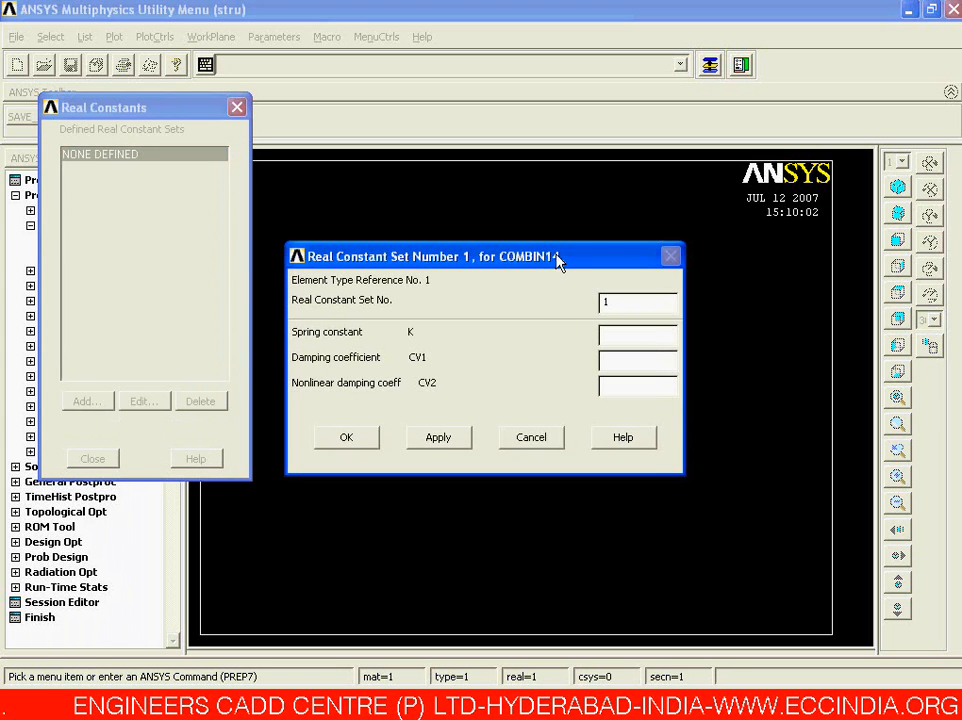
left_click_drag(555, 259, 561, 193)
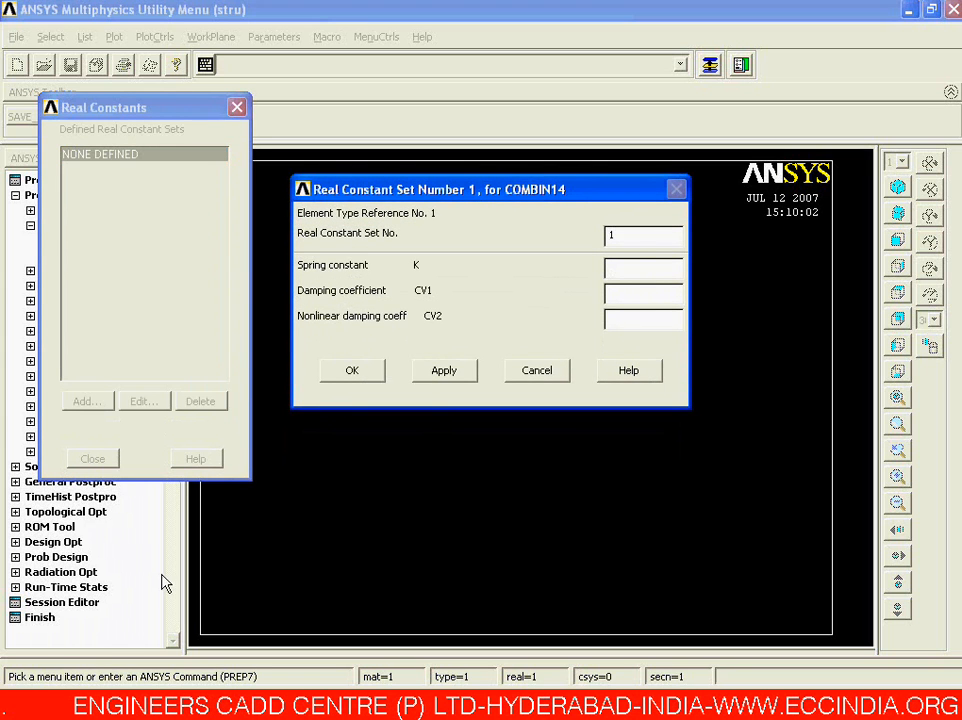
left_click(535, 704)
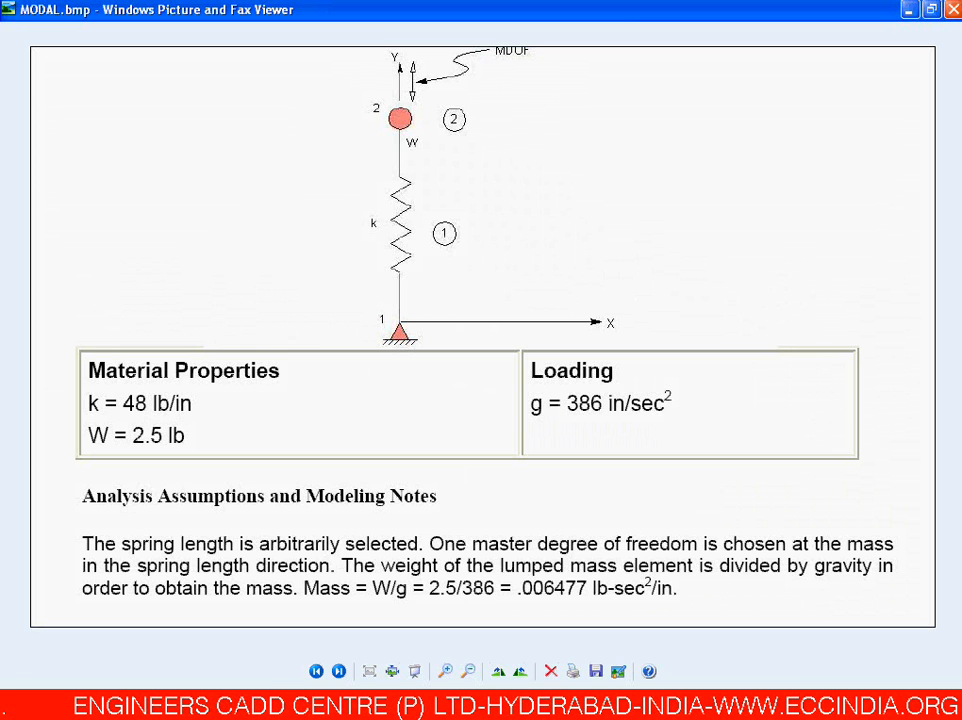
key("alt+Tab")
left_click(620, 264)
type("48")
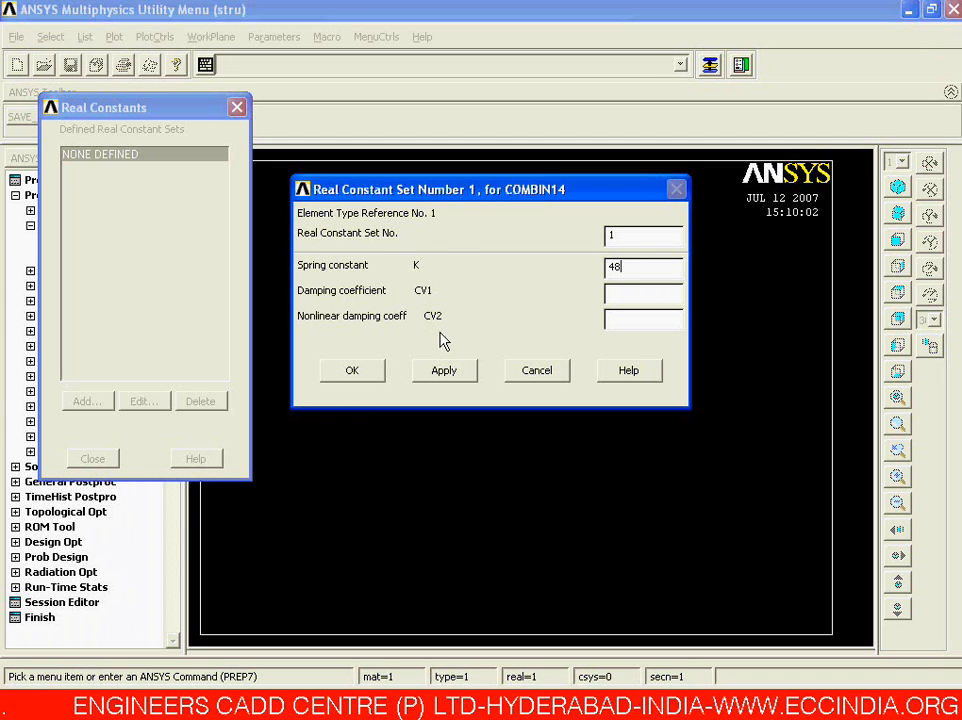
left_click_drag(448, 191, 451, 172)
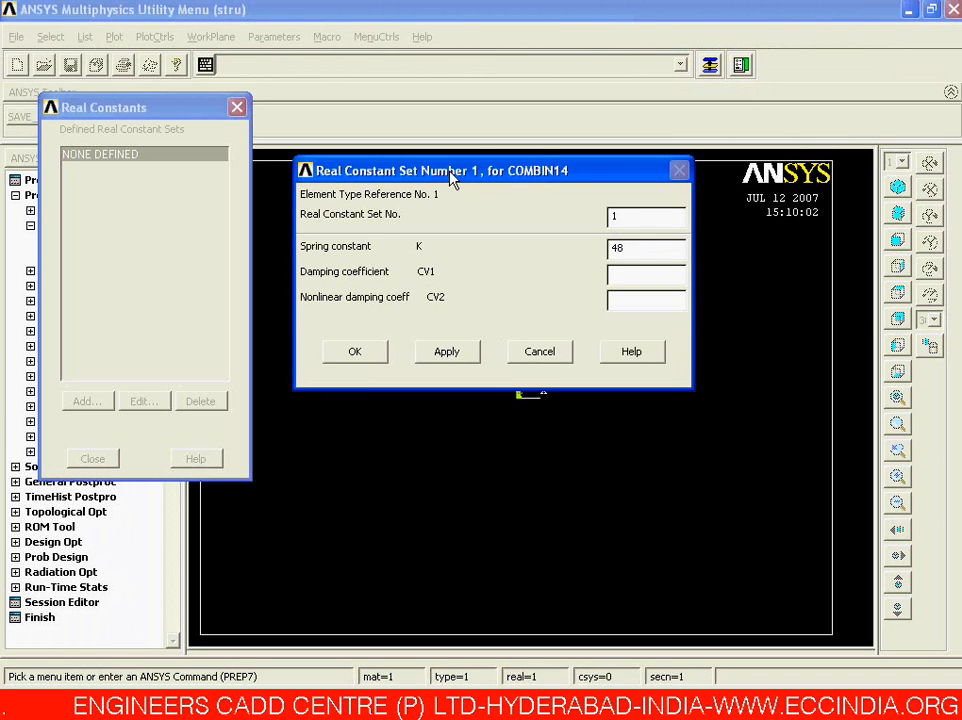
key("Return")
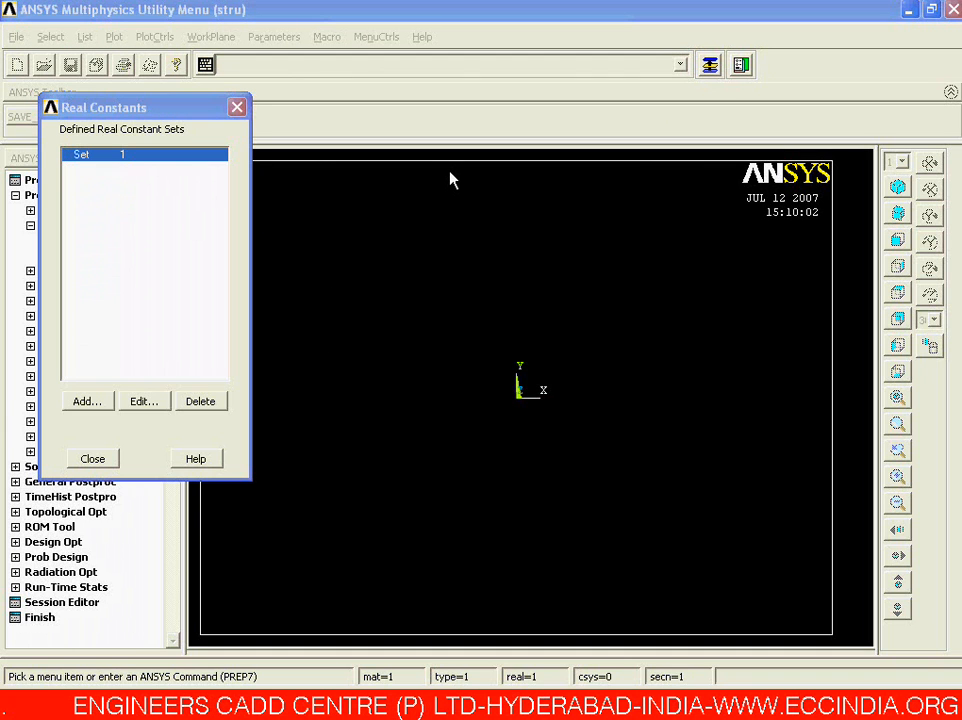
Add real constant set 2 for MASS21 with a 2-D mass of 0.006477, as given in MODAL.bmp
left_click(84, 404)
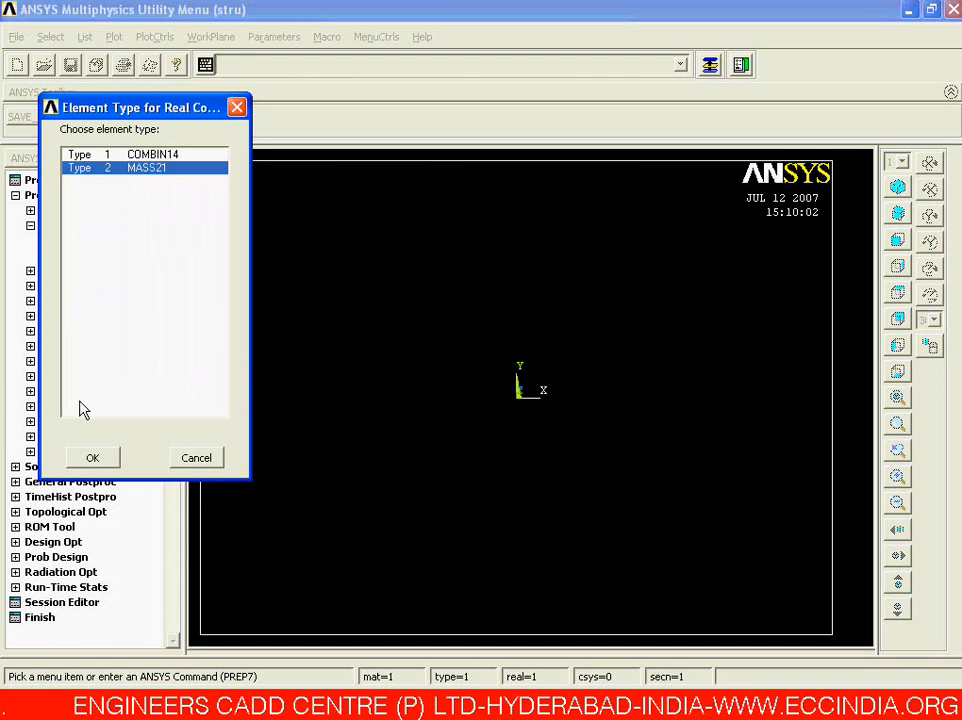
left_click(93, 458)
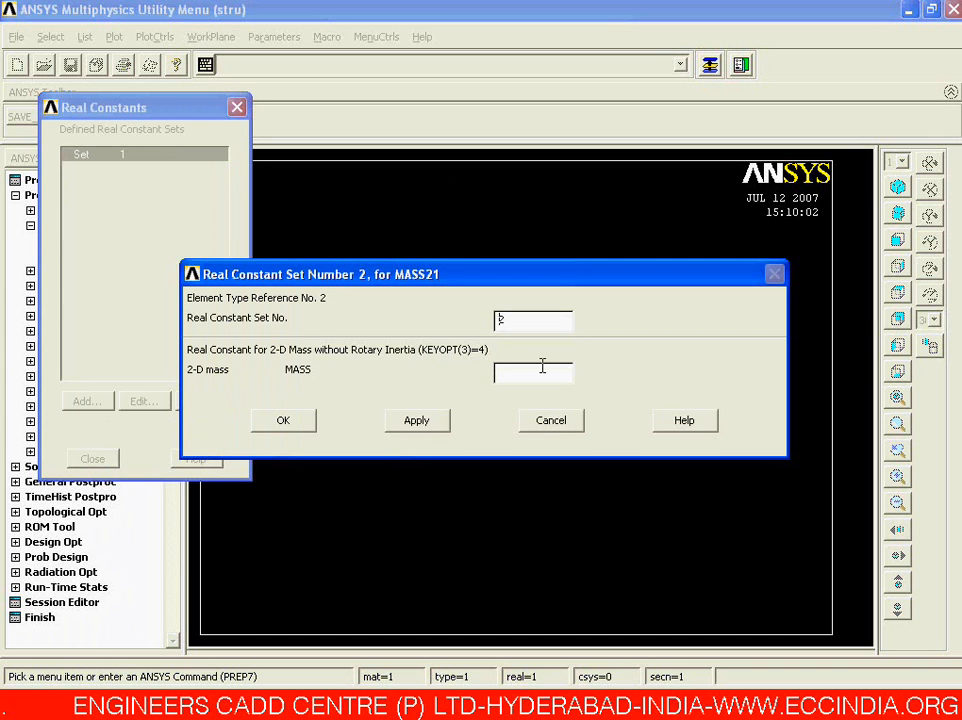
left_click_drag(535, 280, 568, 166)
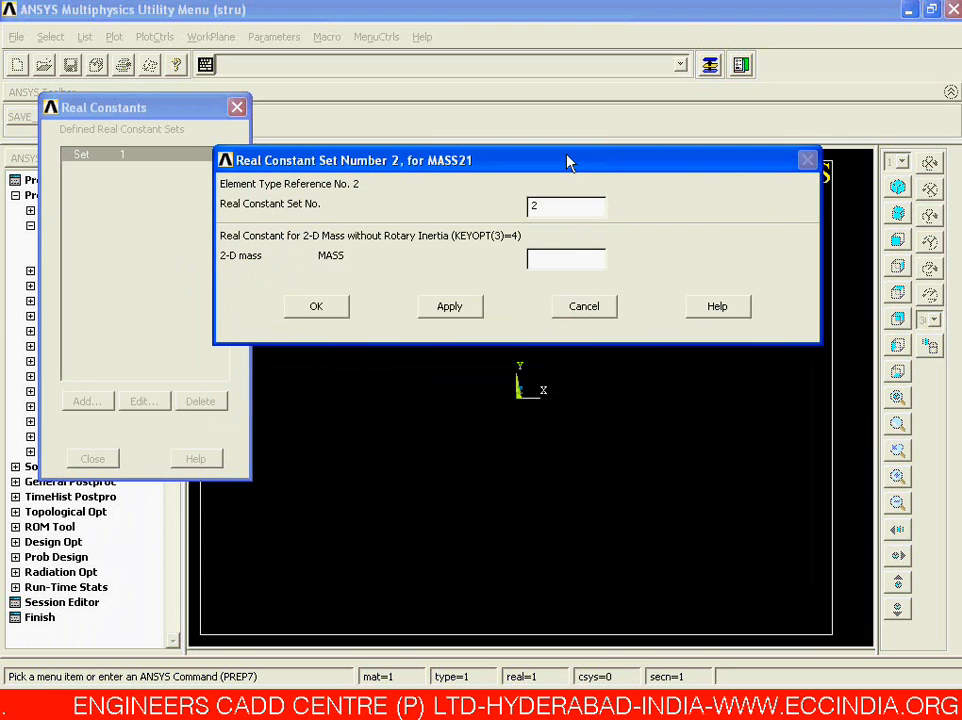
key("alt+Tab")
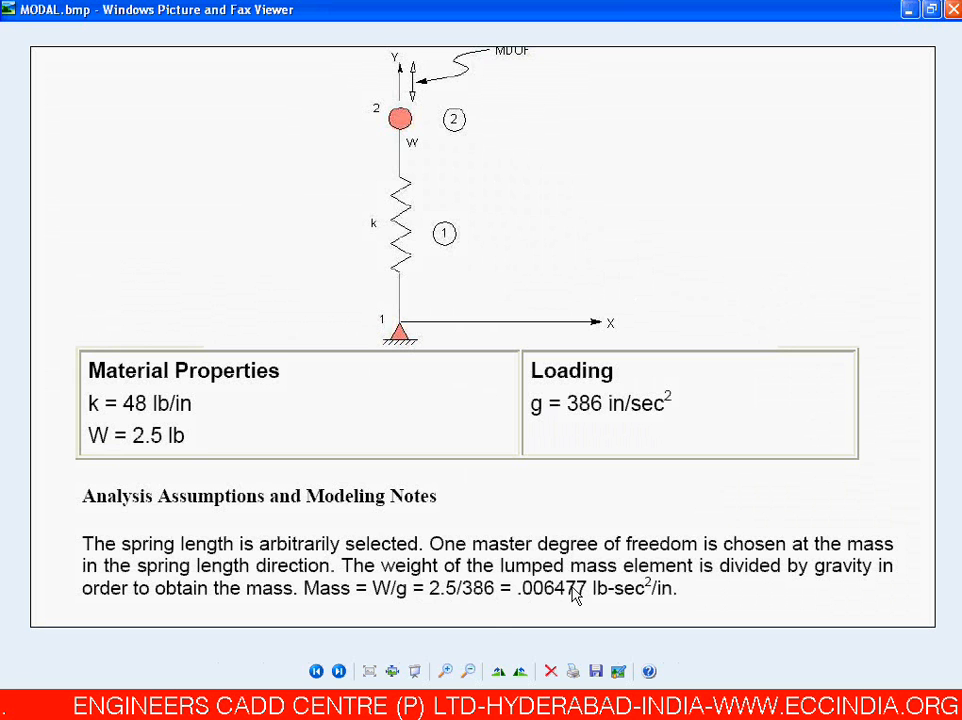
left_click(440, 706)
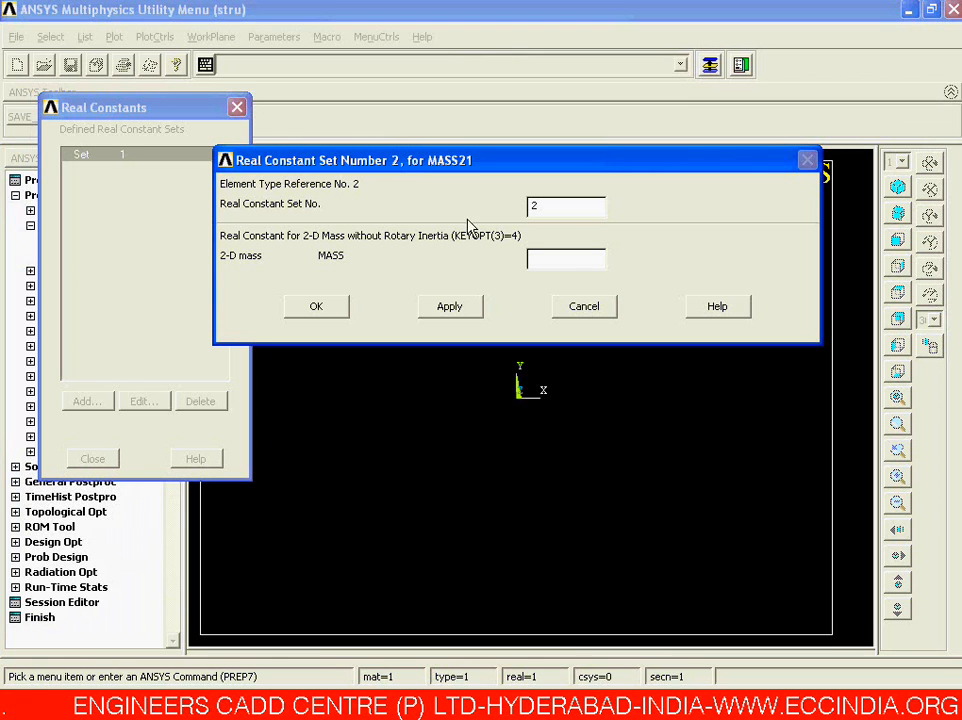
left_click(578, 259)
type("0.006477")
key("Return")
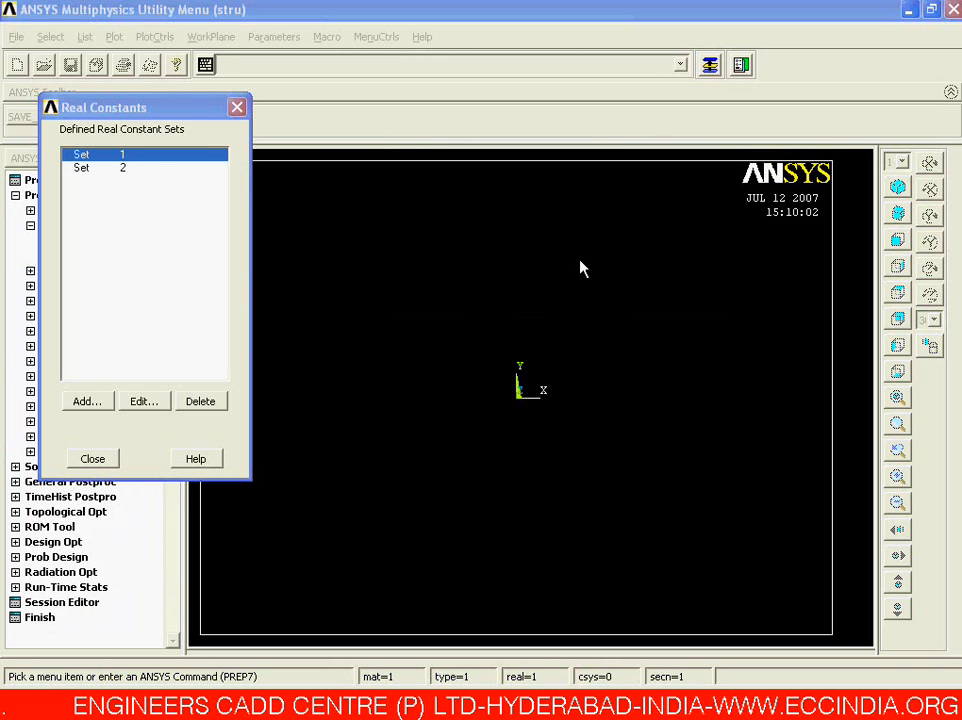
Look over the two defined real constant sets and finish the real constants definition
left_click_drag(144, 107, 204, 104)
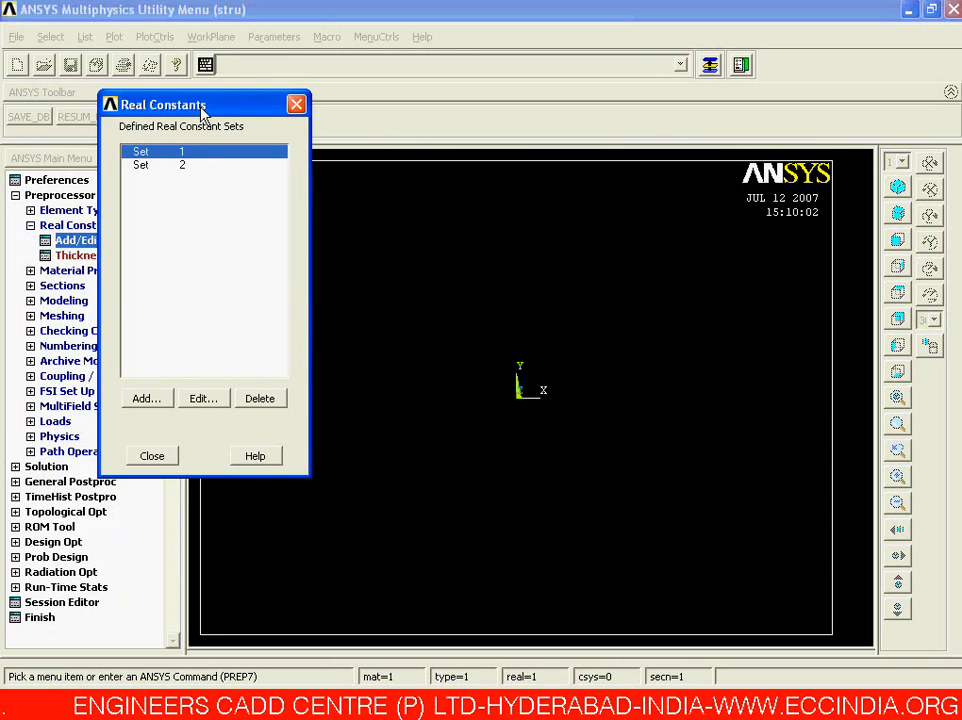
left_click(150, 165)
left_click(146, 153)
left_click(147, 166)
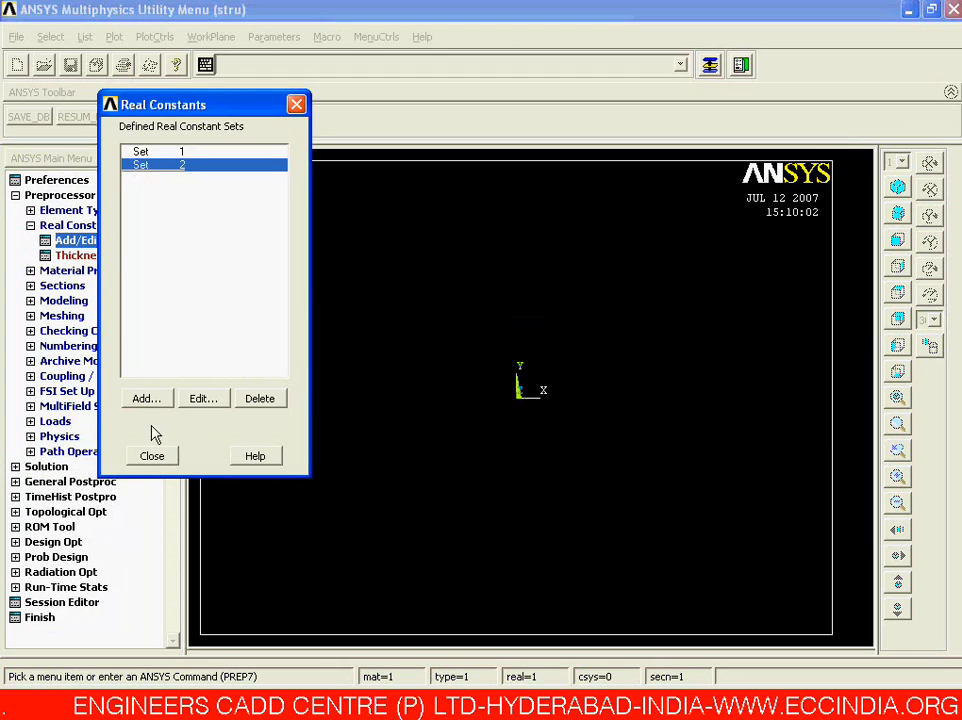
left_click(153, 457)
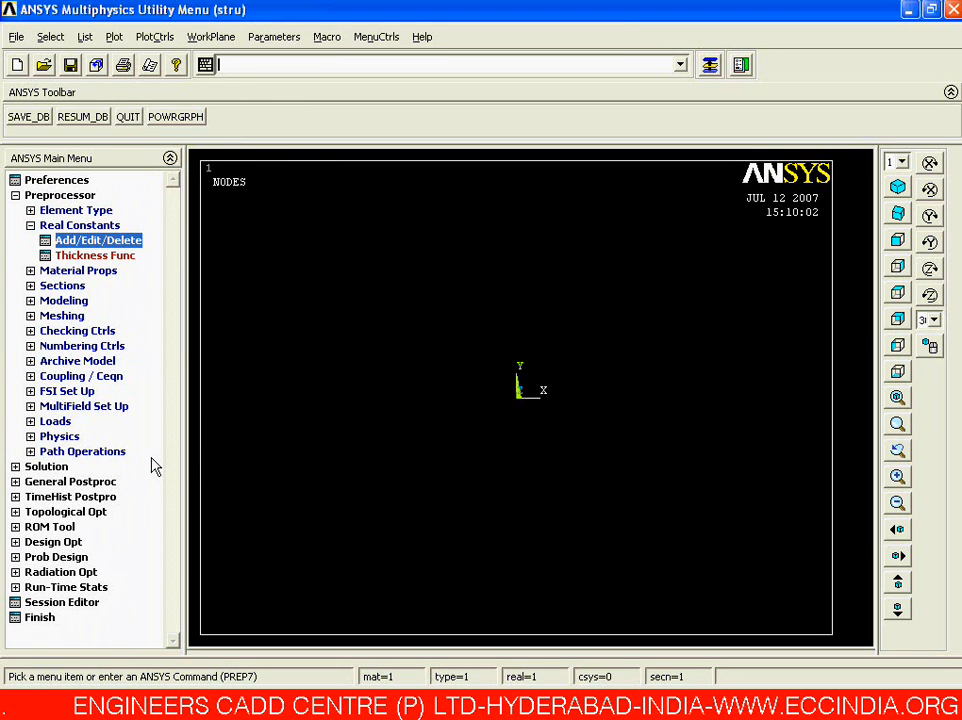
left_click(56, 229)
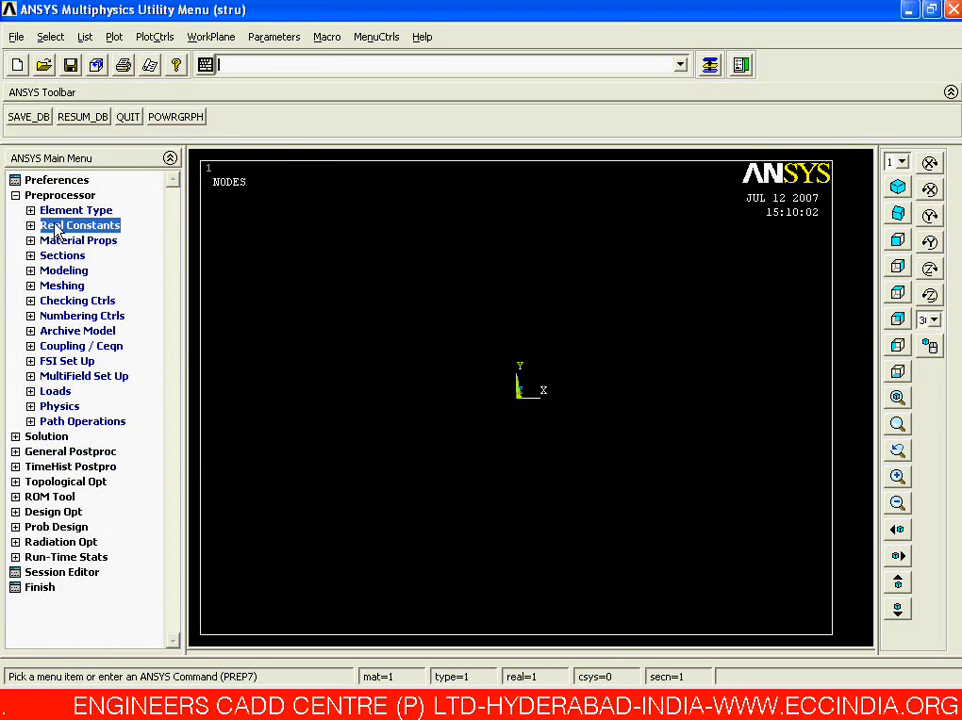
Create node 1 at the origin and node 2 above it on the Y axis in the active coordinate system, following the MODAL.bmp diagram
left_click(427, 706)
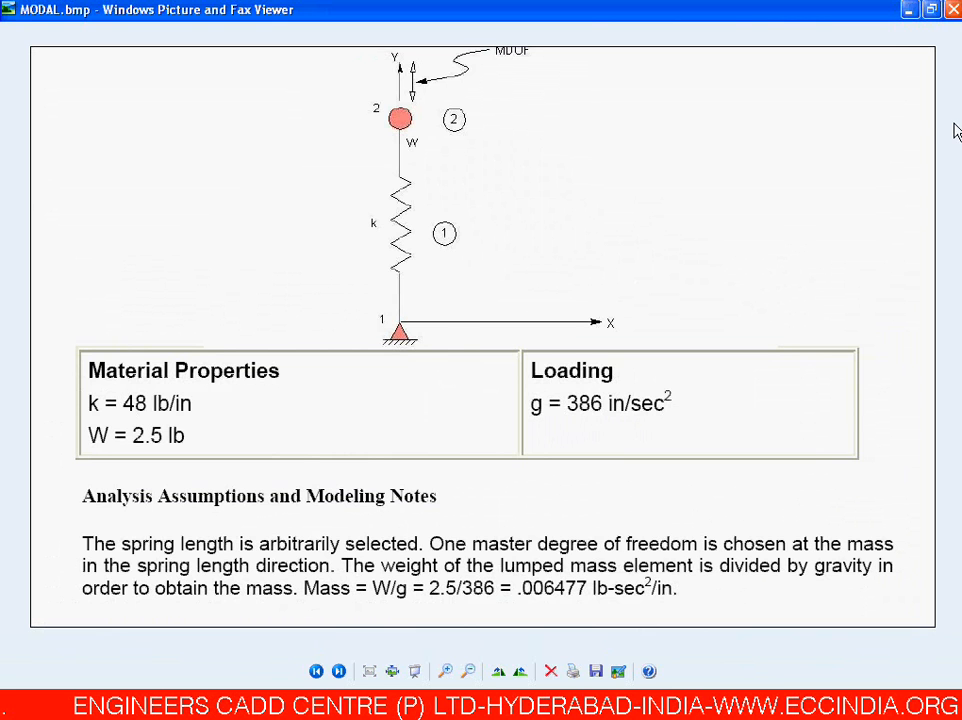
left_click(907, 10)
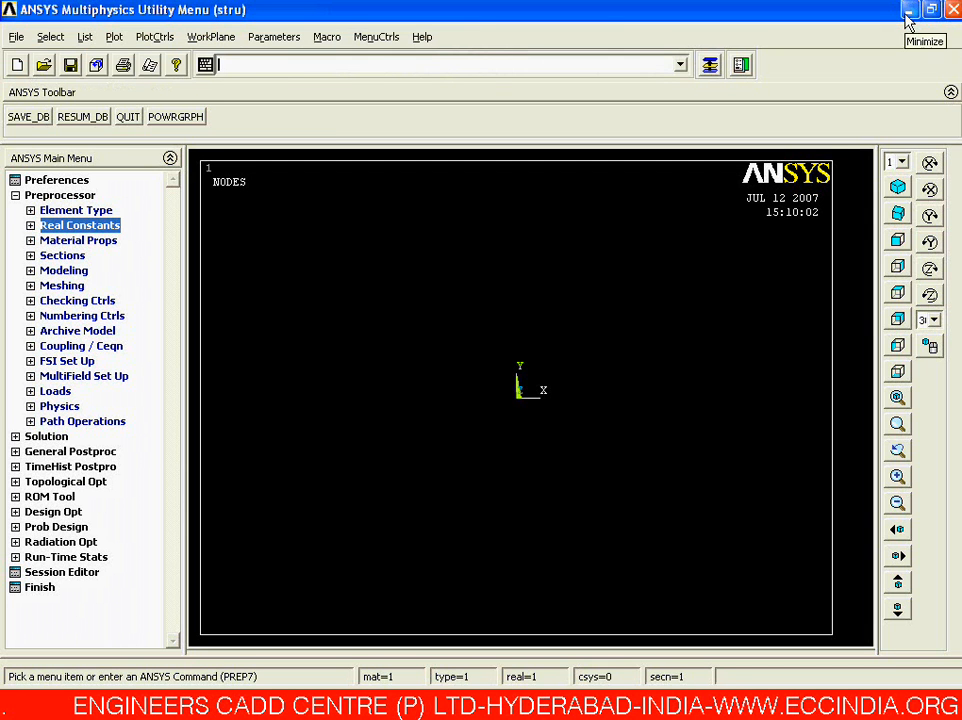
left_click(66, 272)
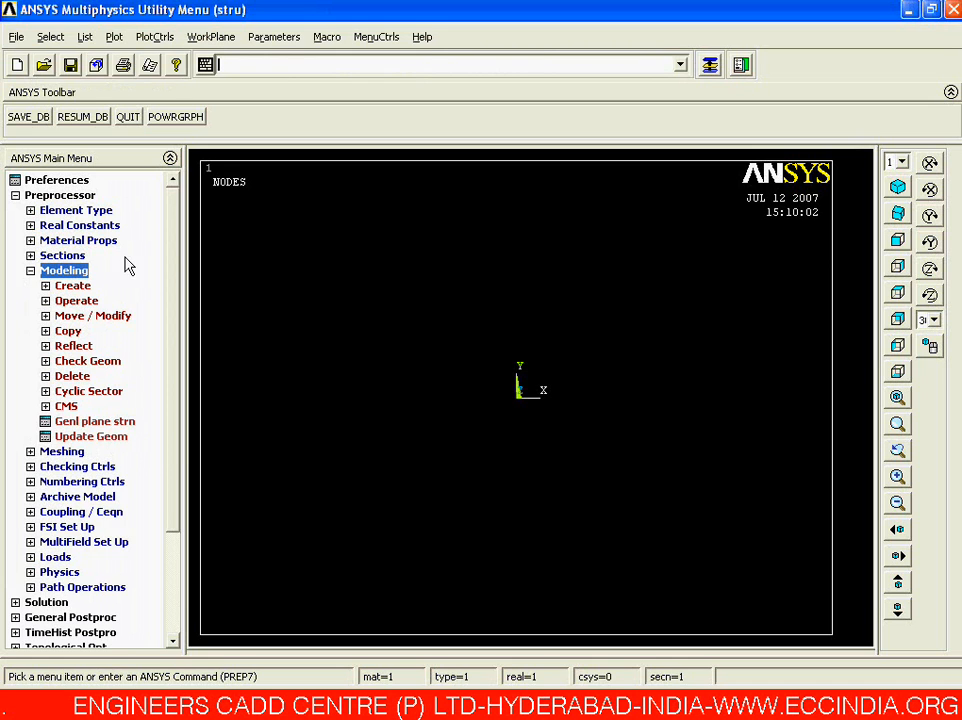
left_click(72, 287)
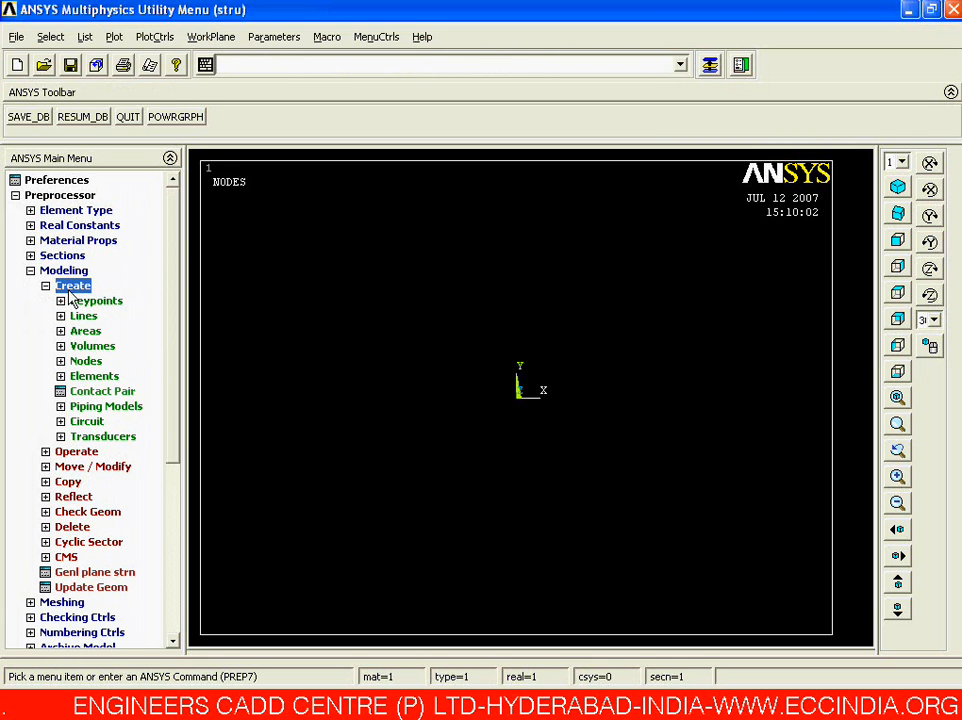
left_click(88, 362)
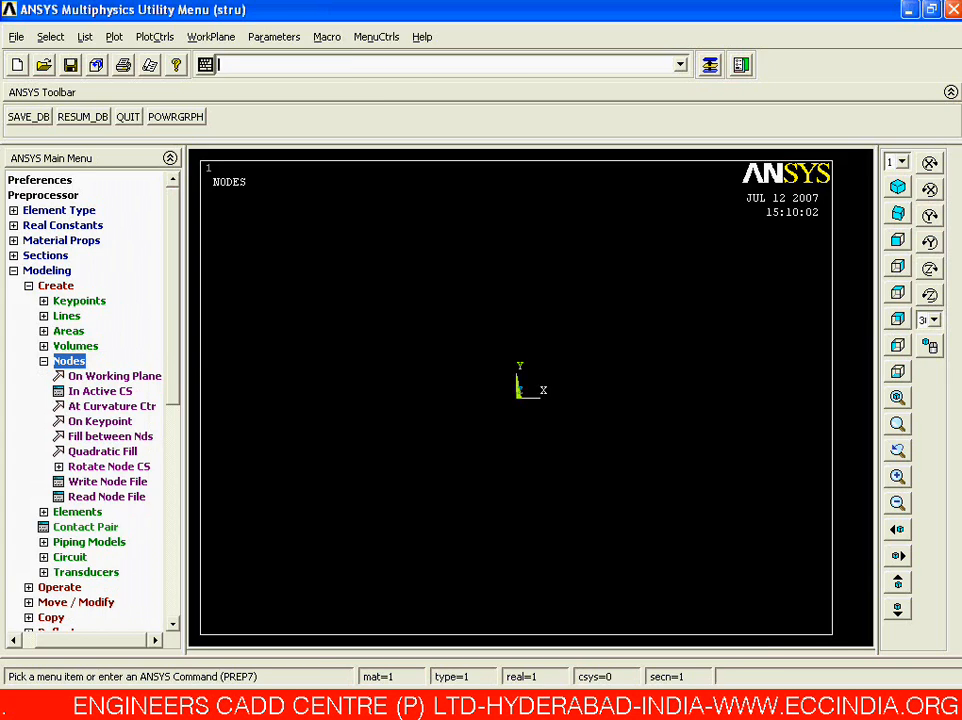
key("alt+Tab")
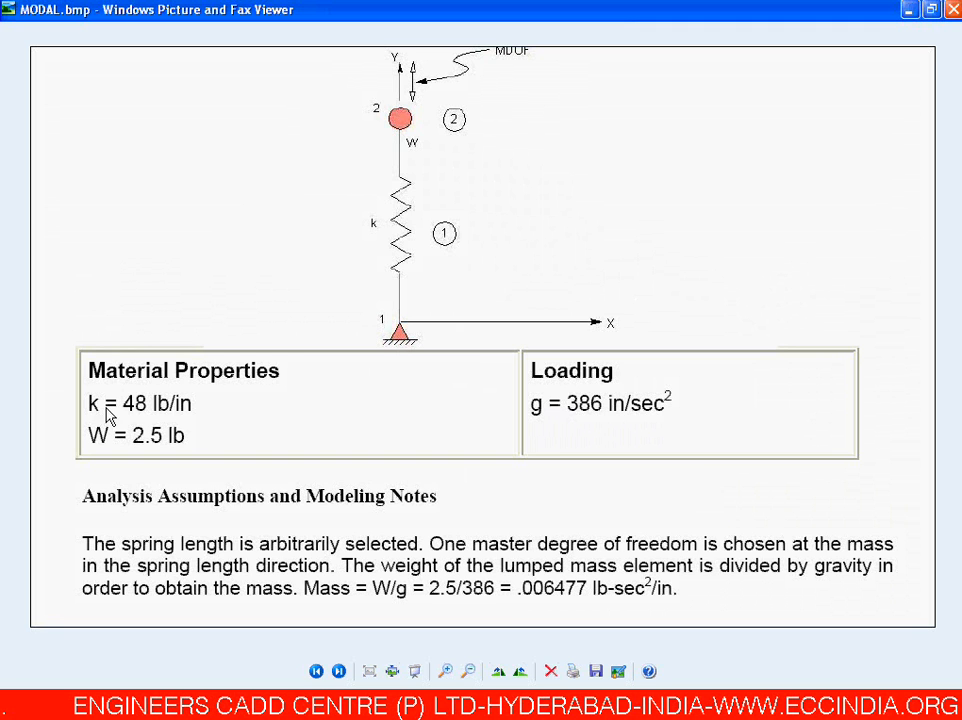
left_click(908, 10)
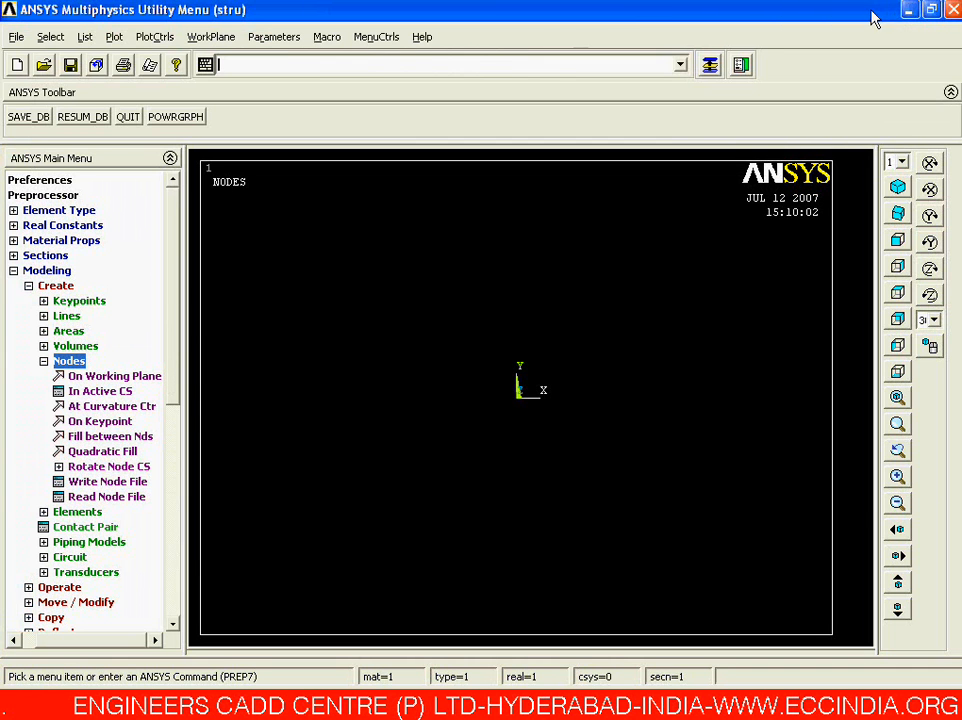
left_click(97, 391)
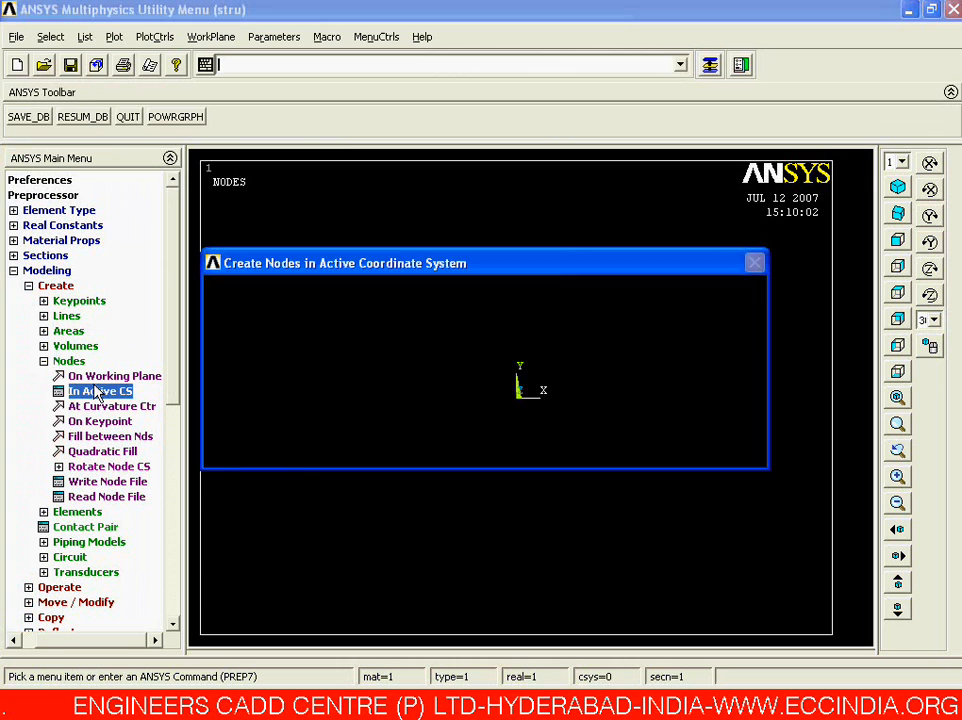
left_click_drag(565, 266, 539, 101)
left_click(398, 266)
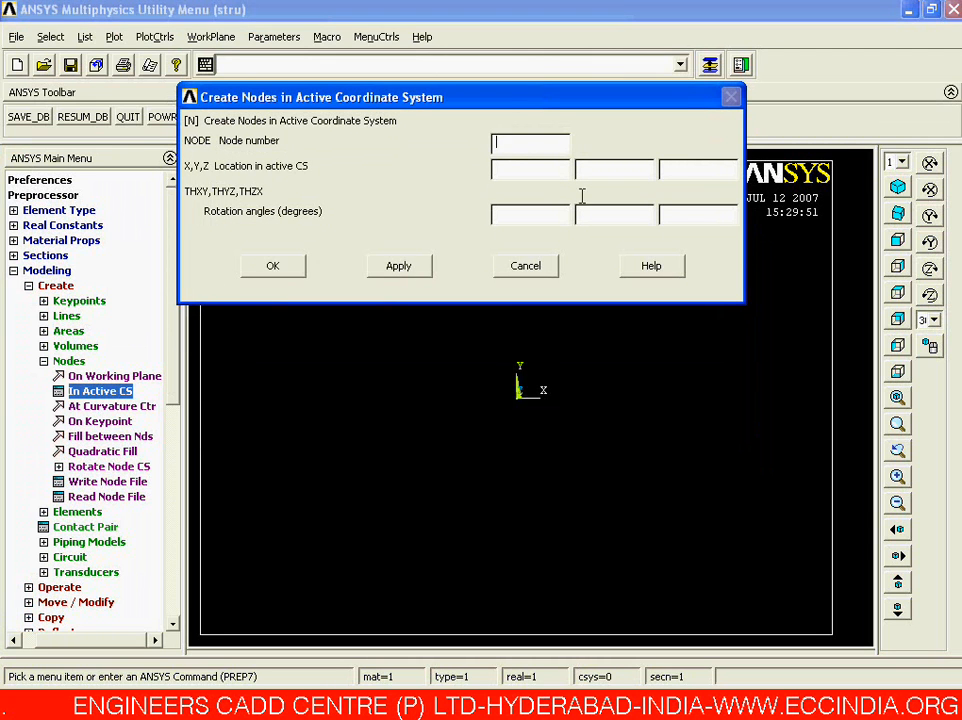
type("0.33")
key("Return")
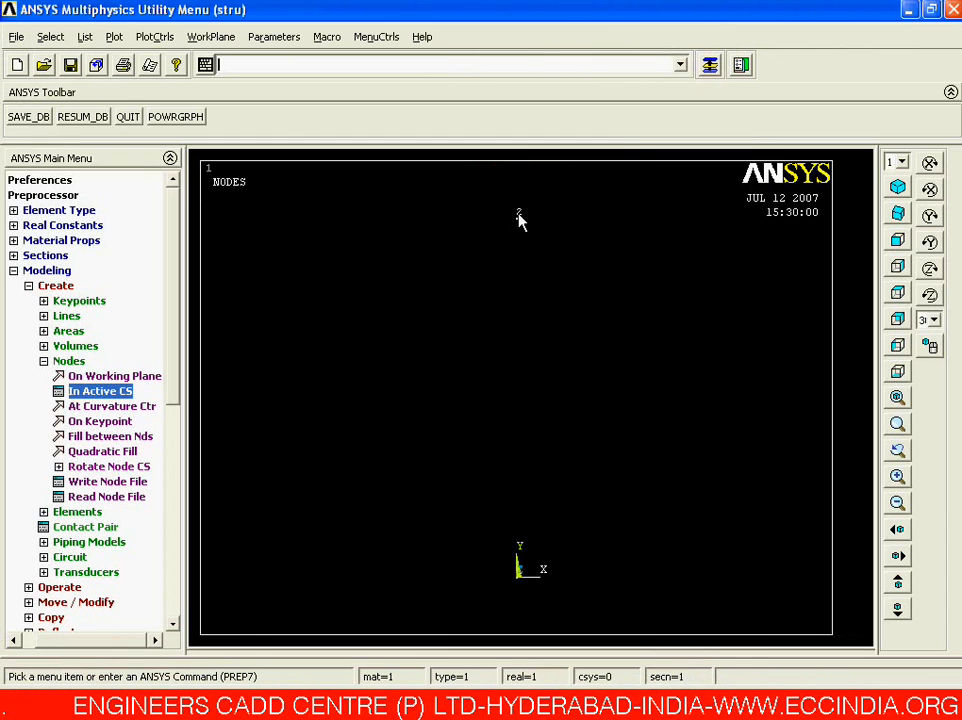
Set the element attributes to element type 1 COMBIN14 with real constant set 1
left_click(55, 364)
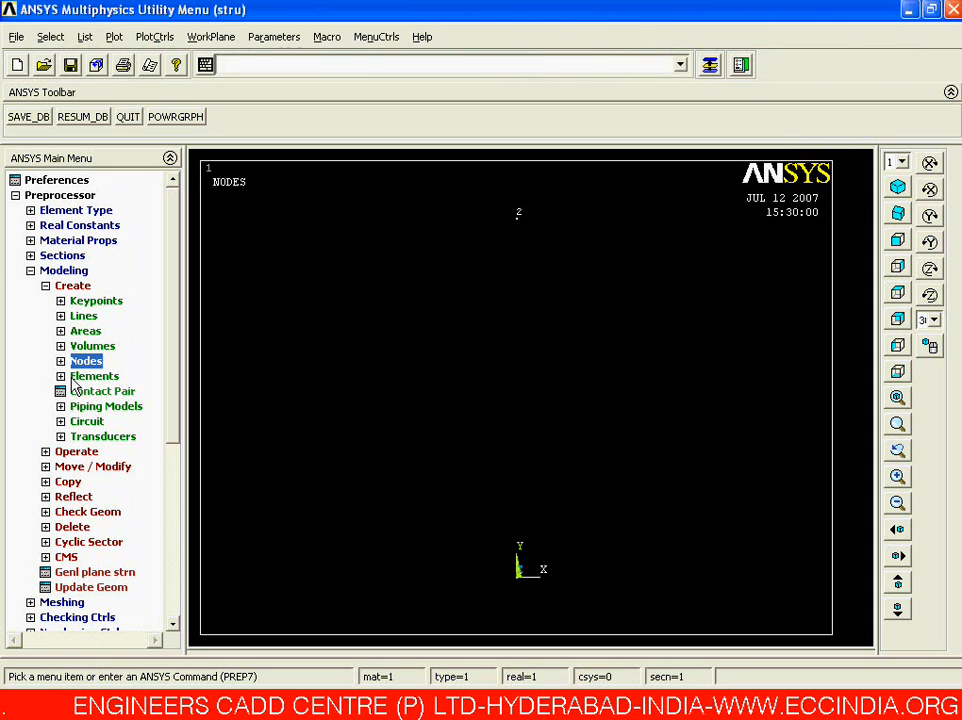
left_click(72, 378)
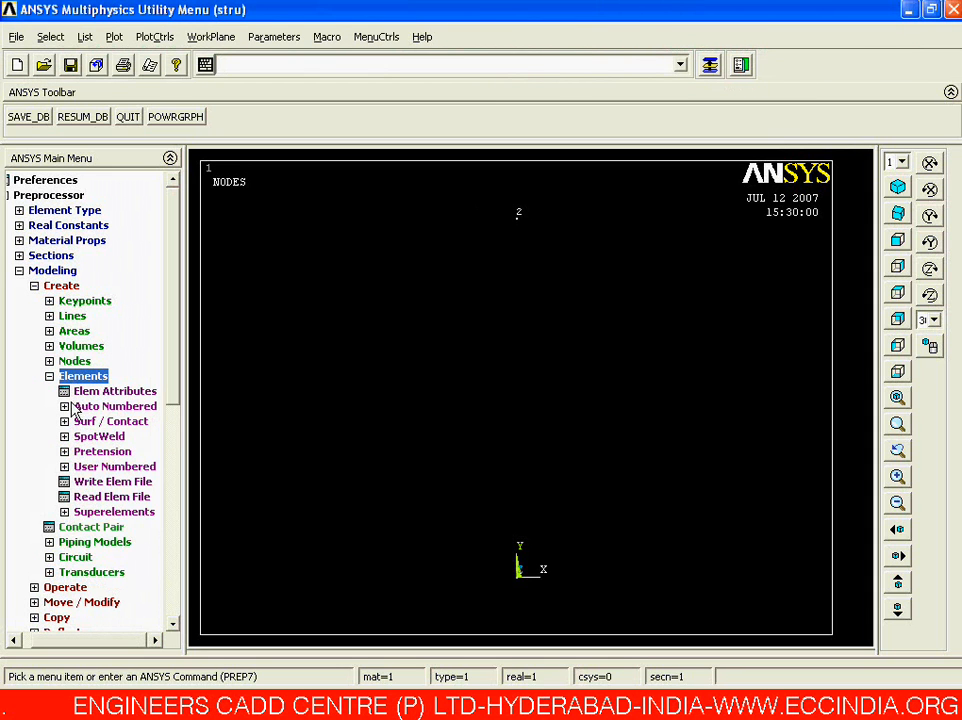
left_click(74, 406)
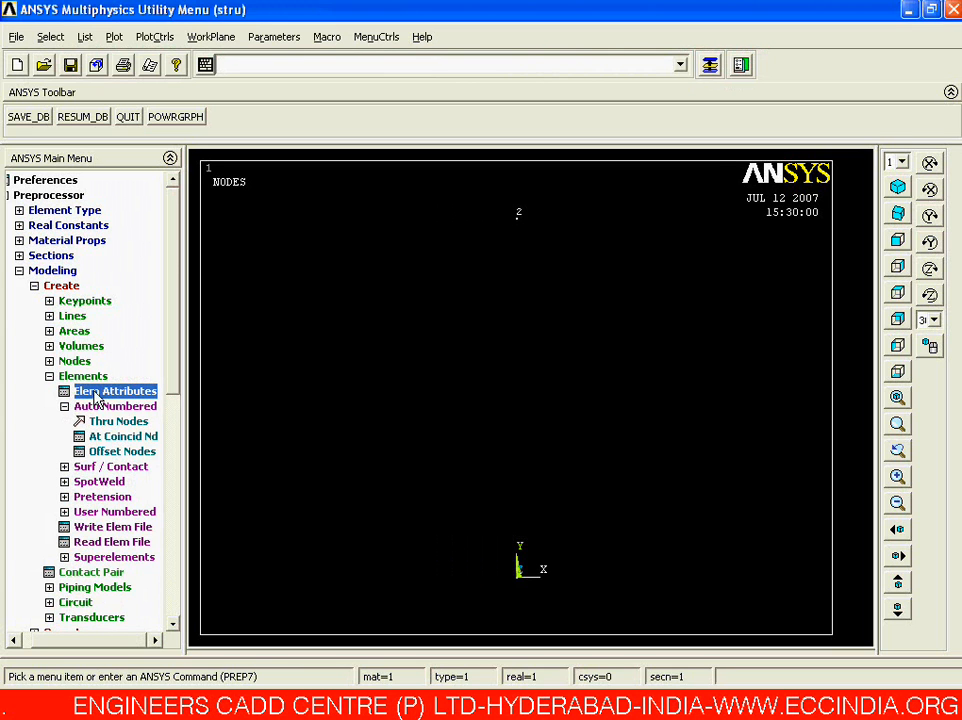
left_click(95, 395)
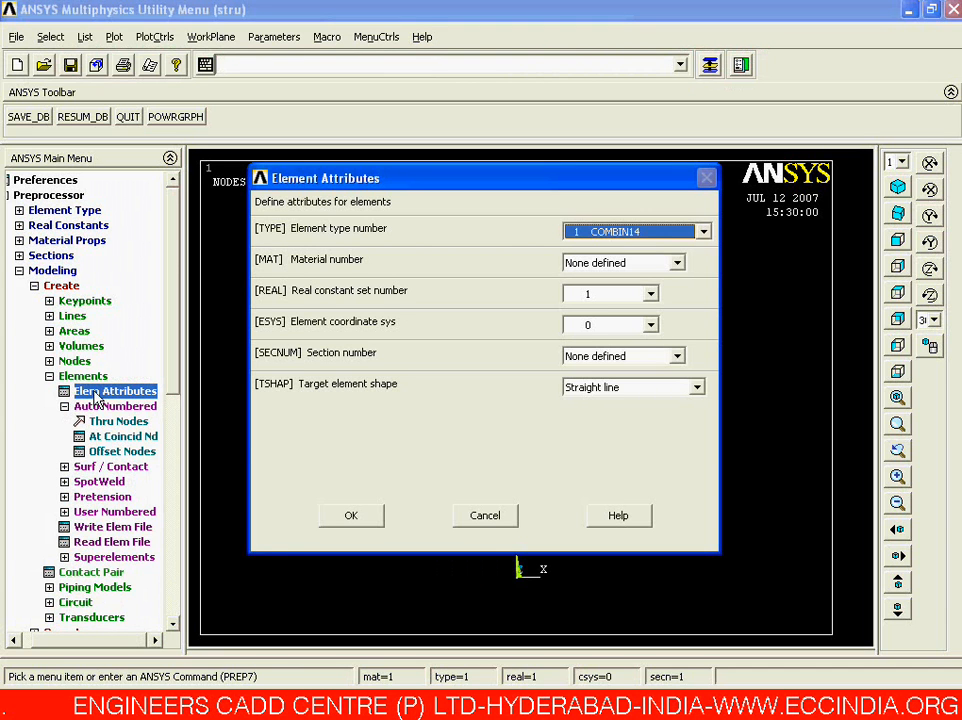
left_click_drag(550, 180, 513, 152)
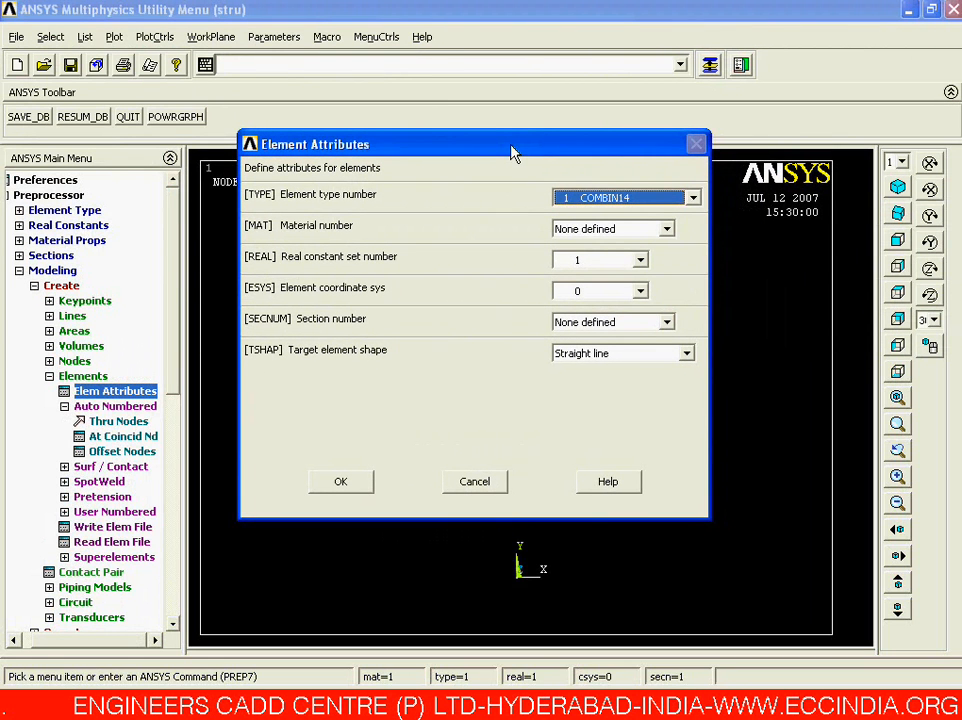
left_click(593, 198)
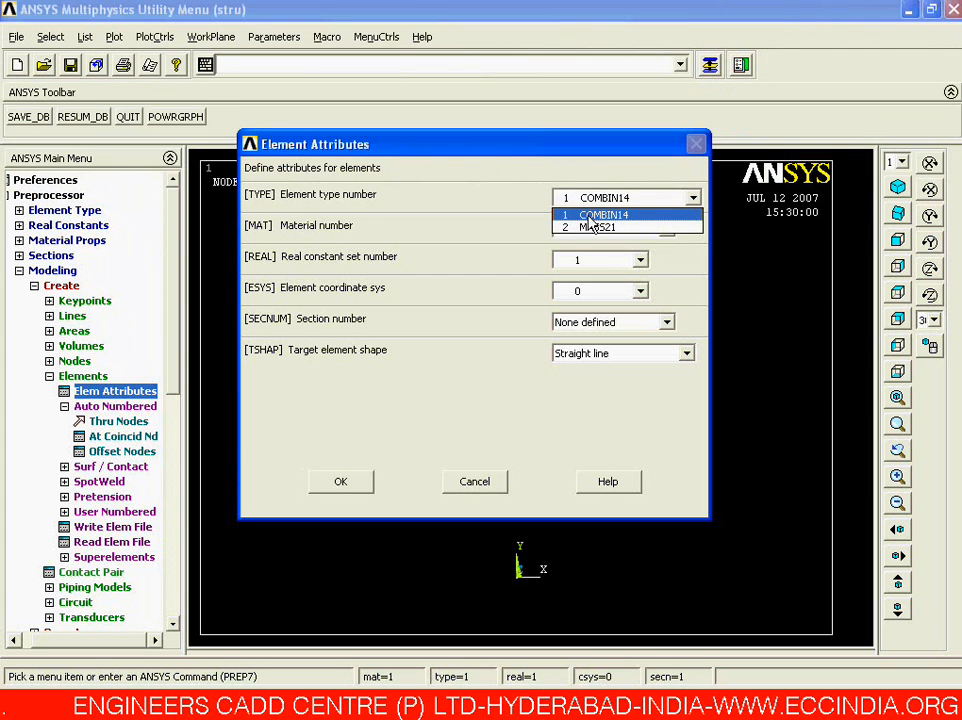
left_click(591, 217)
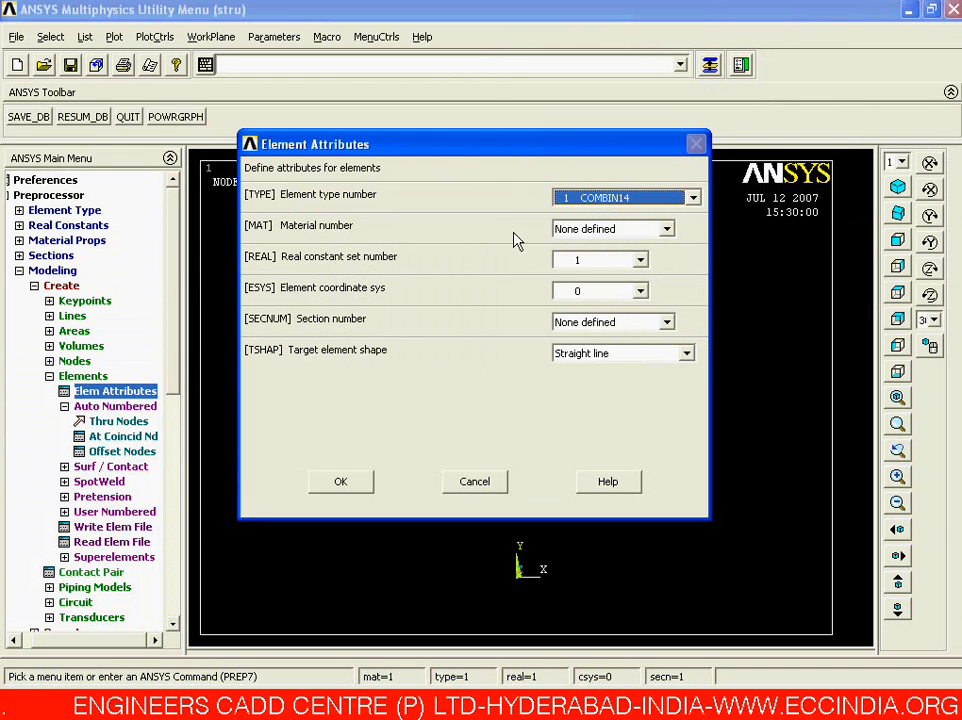
left_click(575, 260)
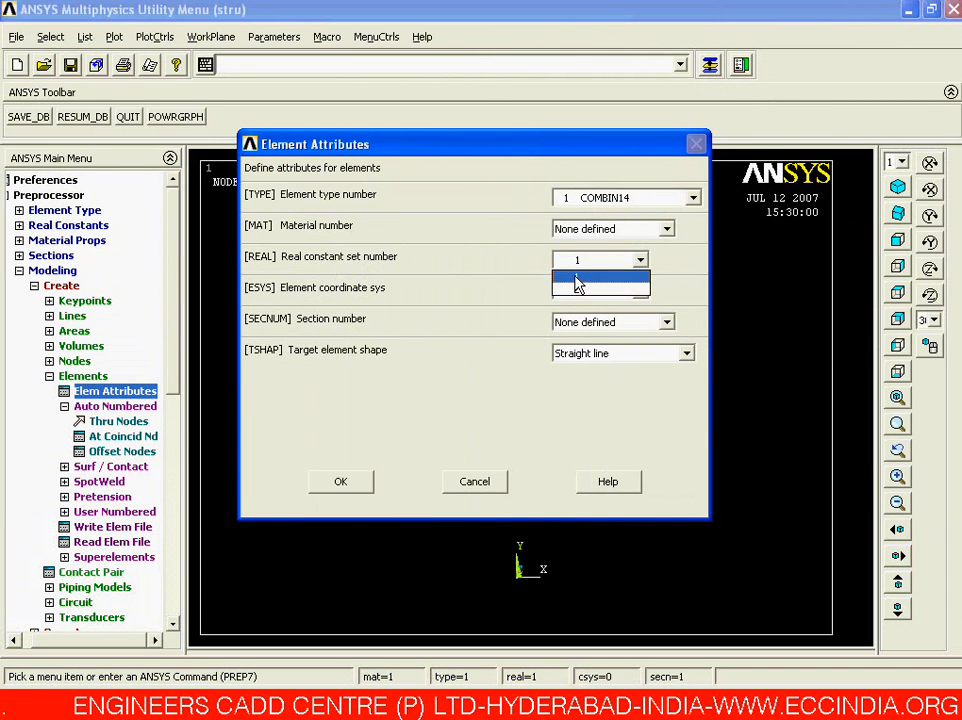
left_click(577, 282)
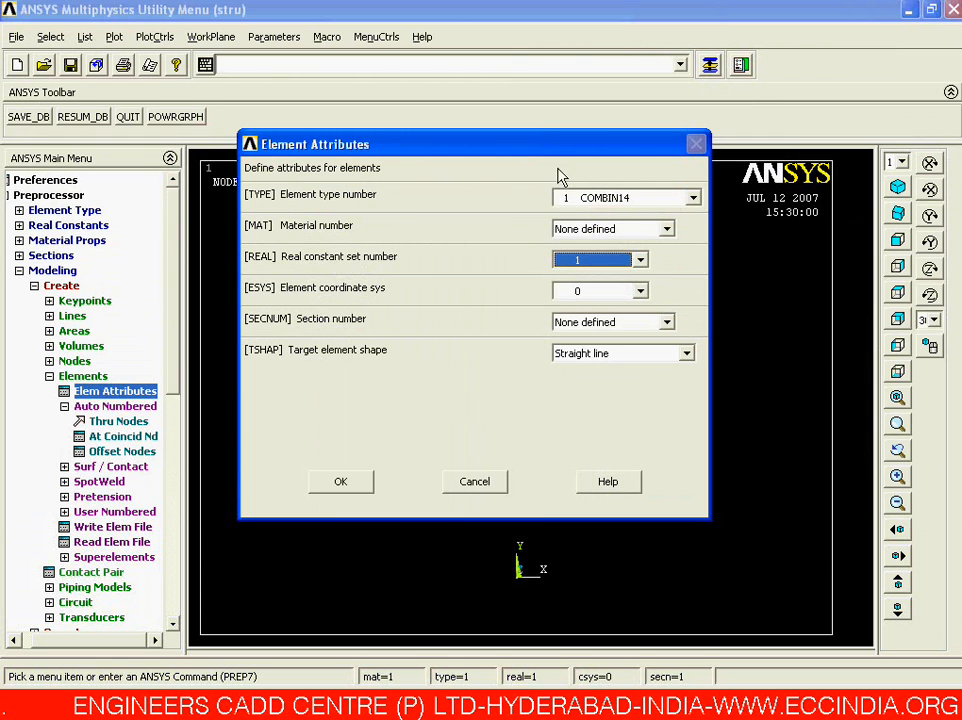
left_click(341, 481)
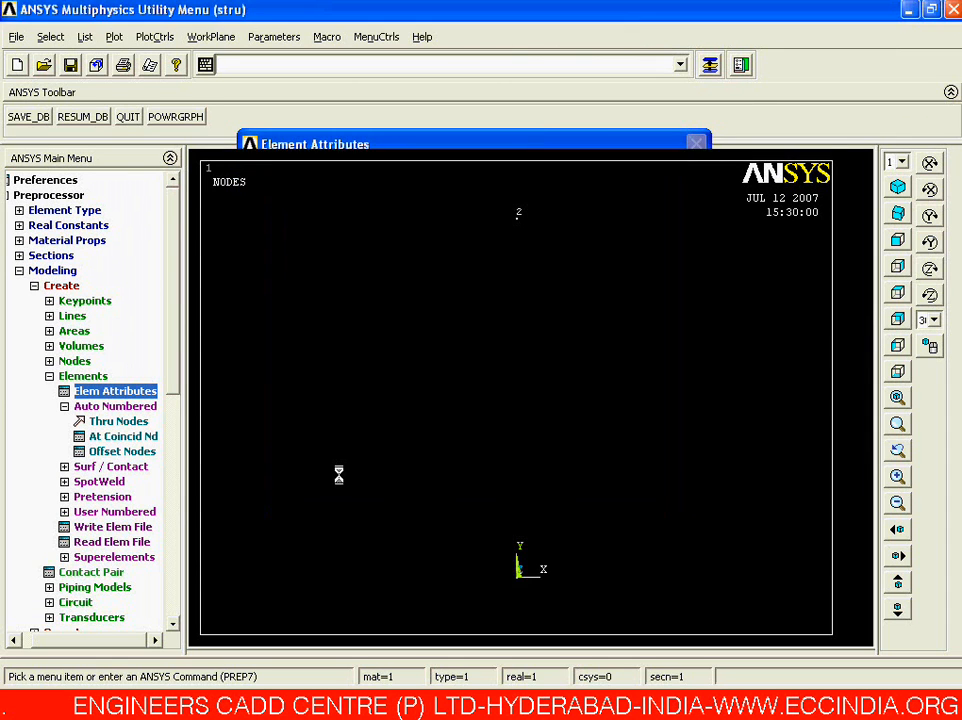
Create the spring element through nodes 1 and 2, and check the mass location in the MODAL.bmp diagram
left_click(104, 425)
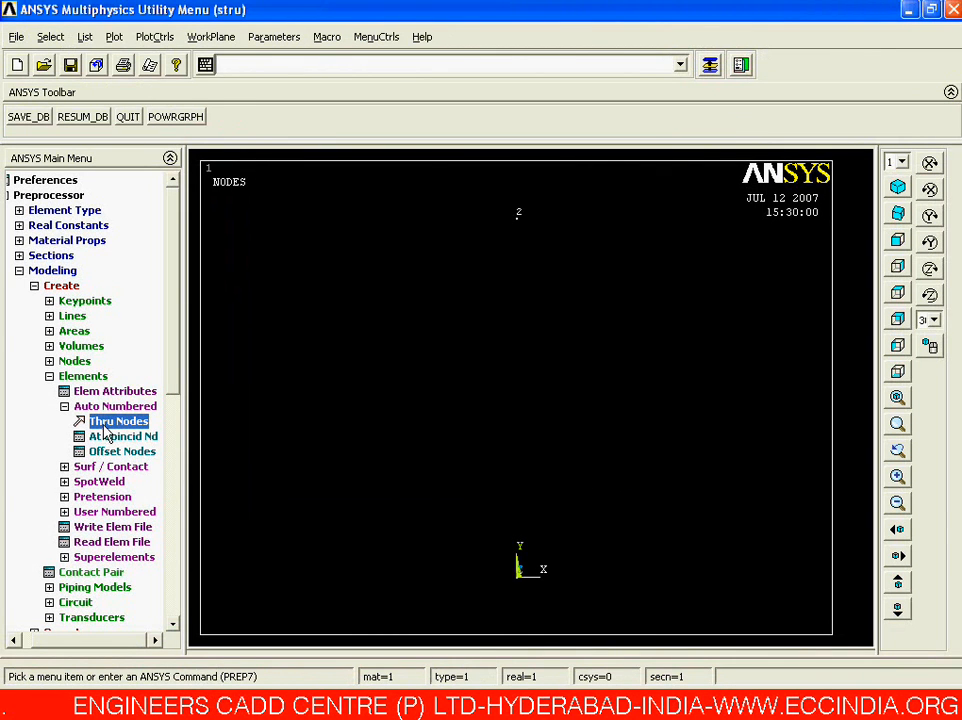
left_click(514, 620)
left_click(535, 233)
middle_click(426, 399)
middle_click(426, 399)
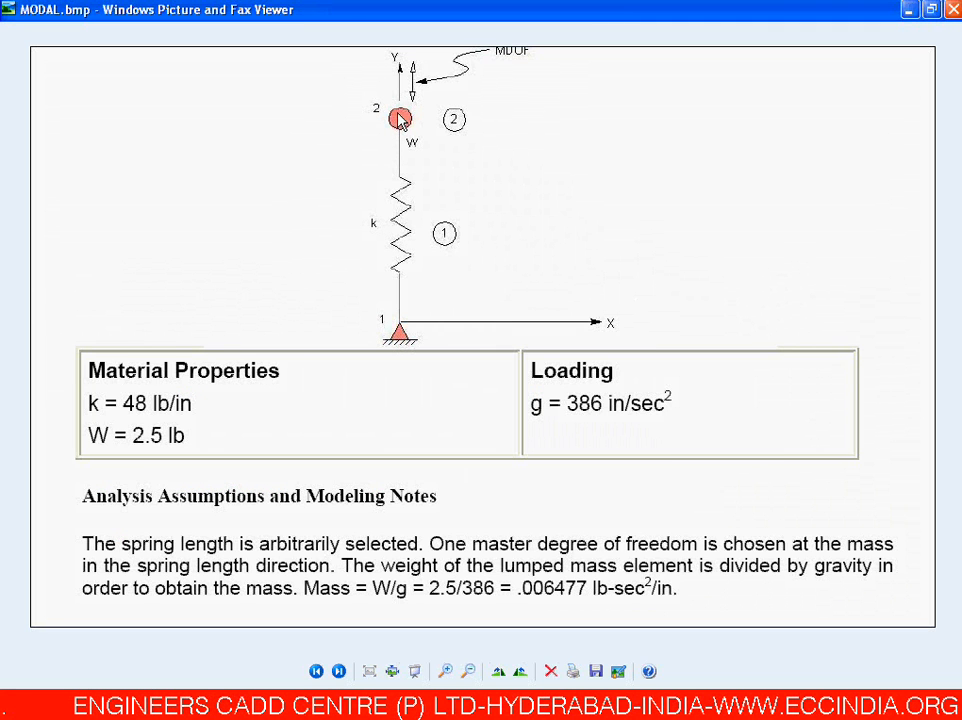
key("alt+Tab")
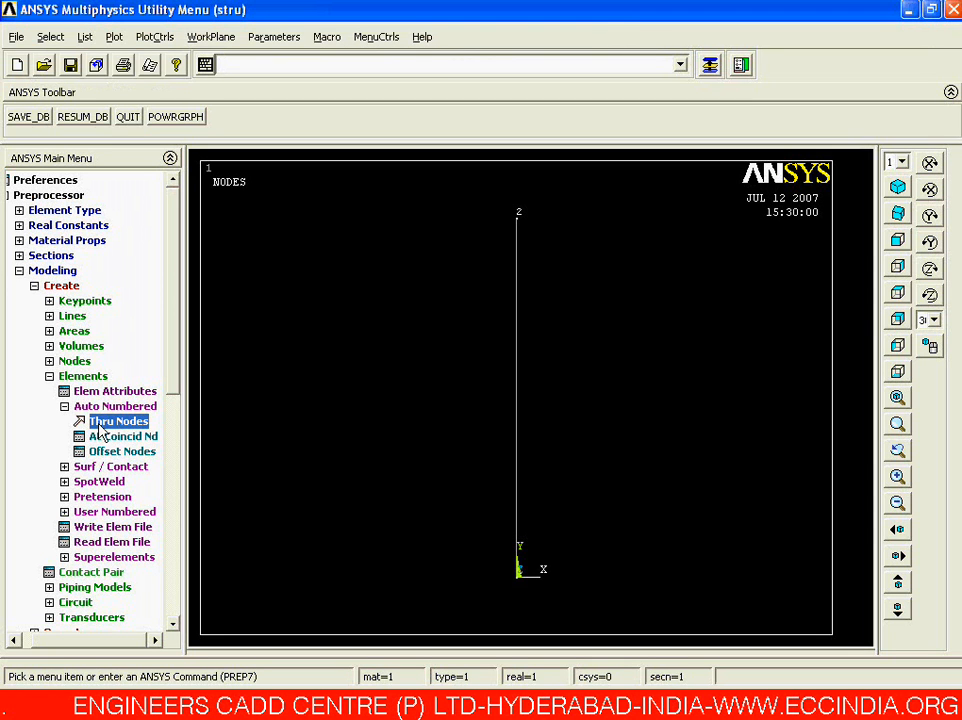
Switch the element attributes to element type 2 MASS21 with real constant set 2
left_click(102, 407)
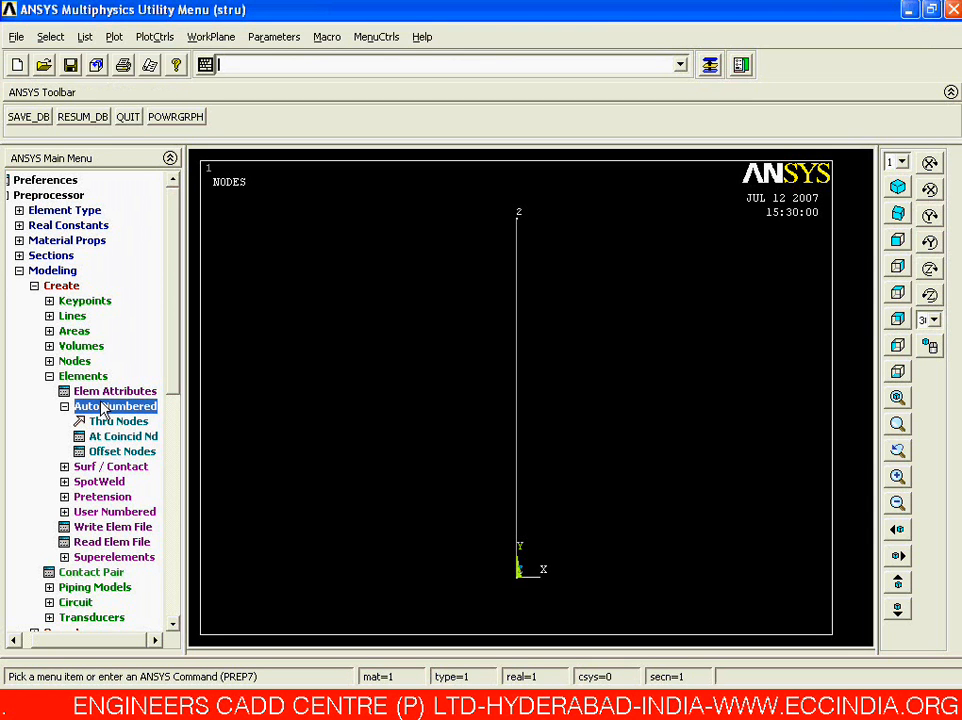
left_click(104, 393)
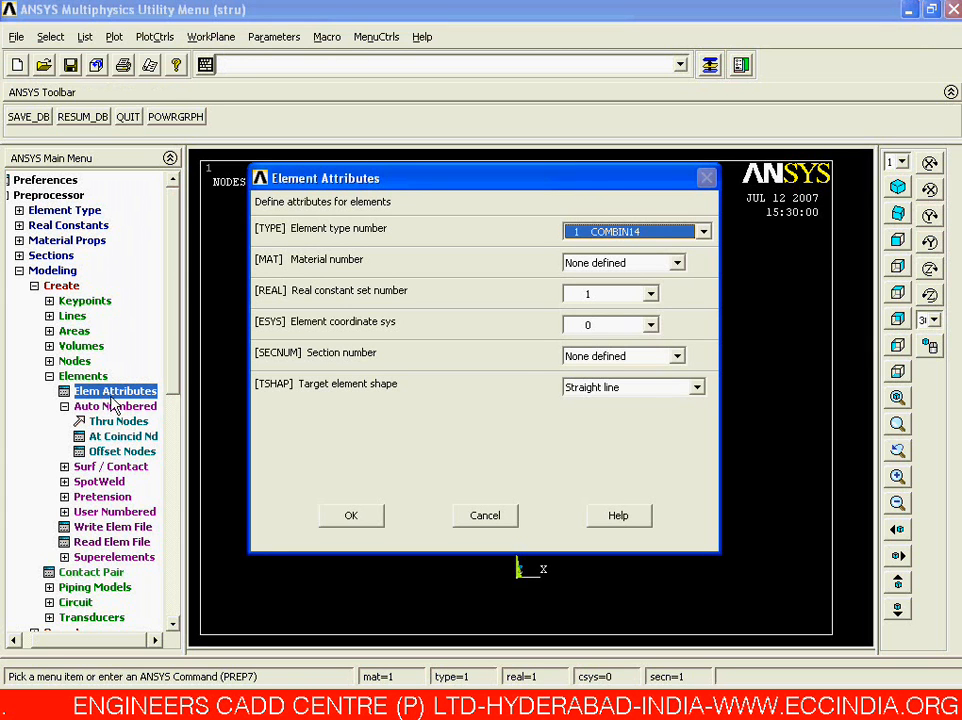
left_click(595, 236)
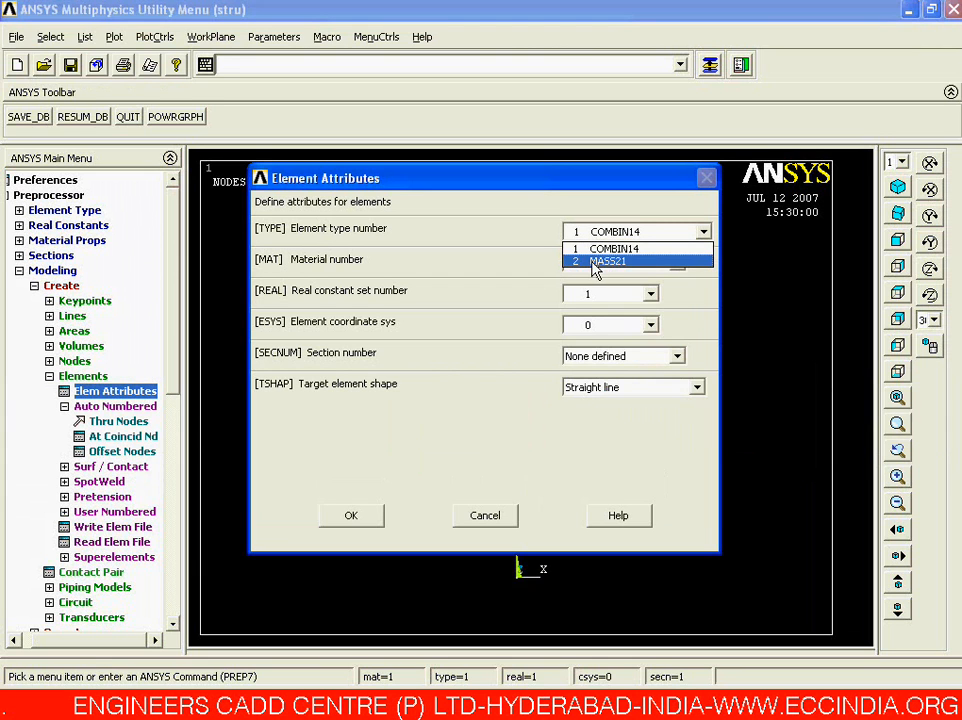
left_click(595, 262)
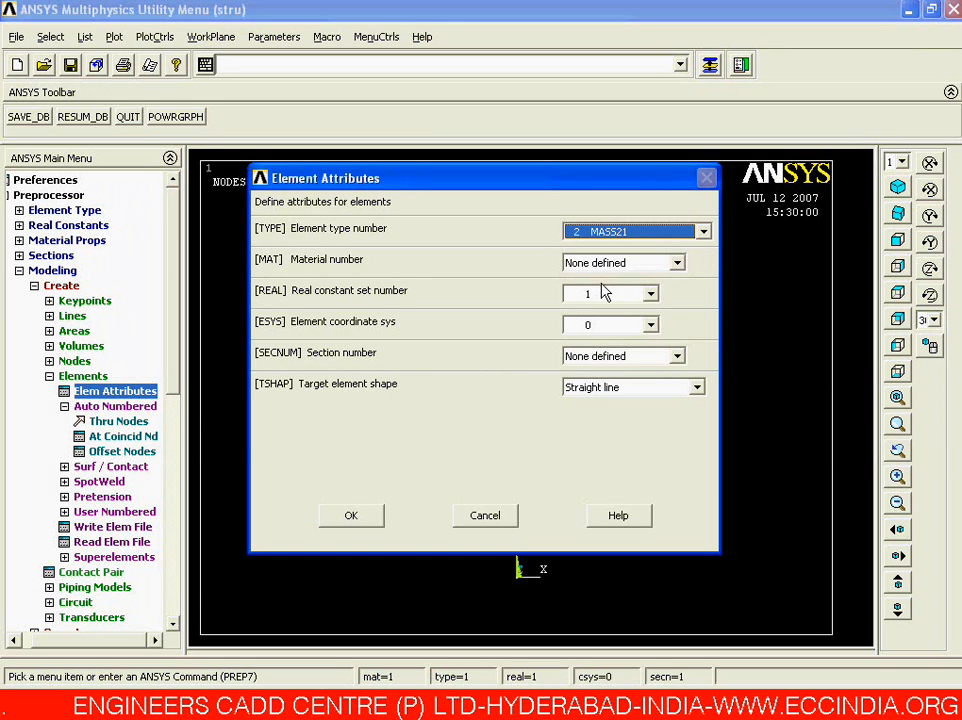
left_click(604, 292)
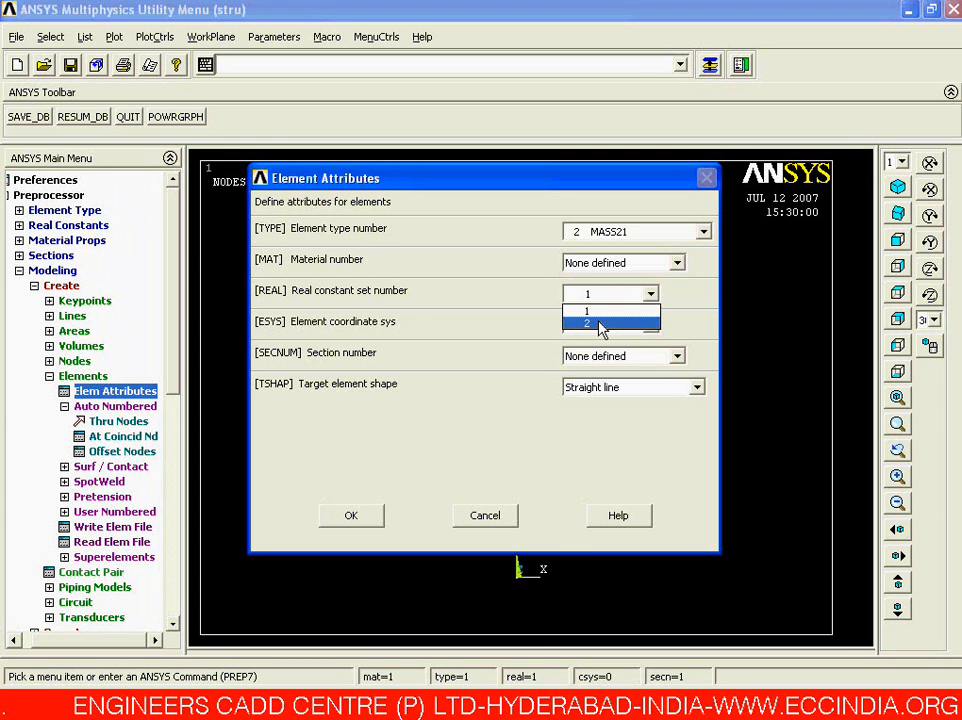
left_click(600, 324)
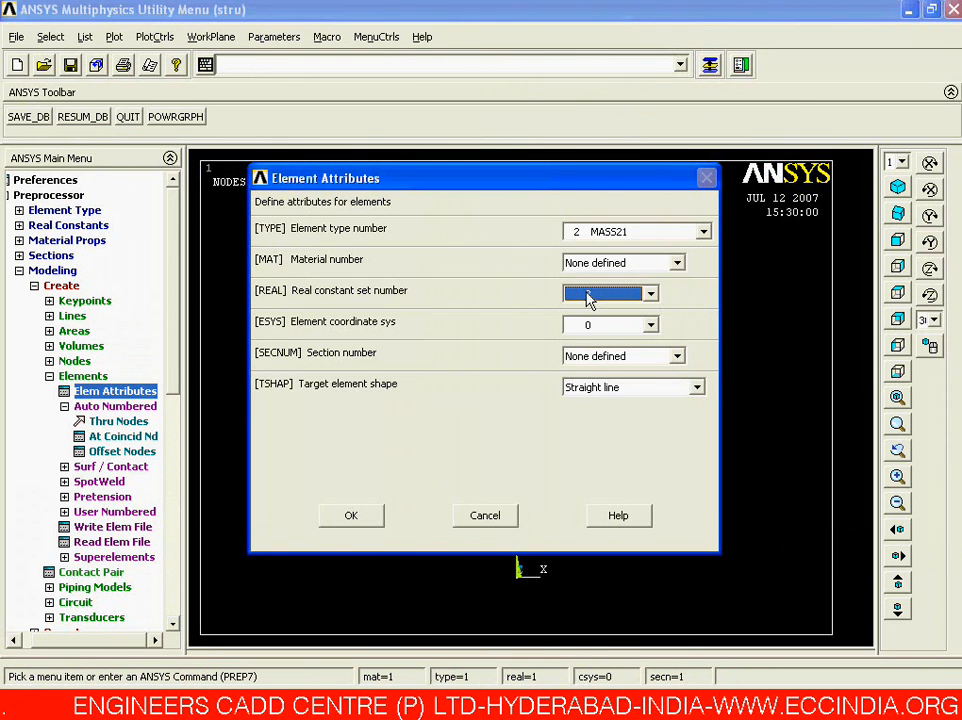
left_click(377, 513)
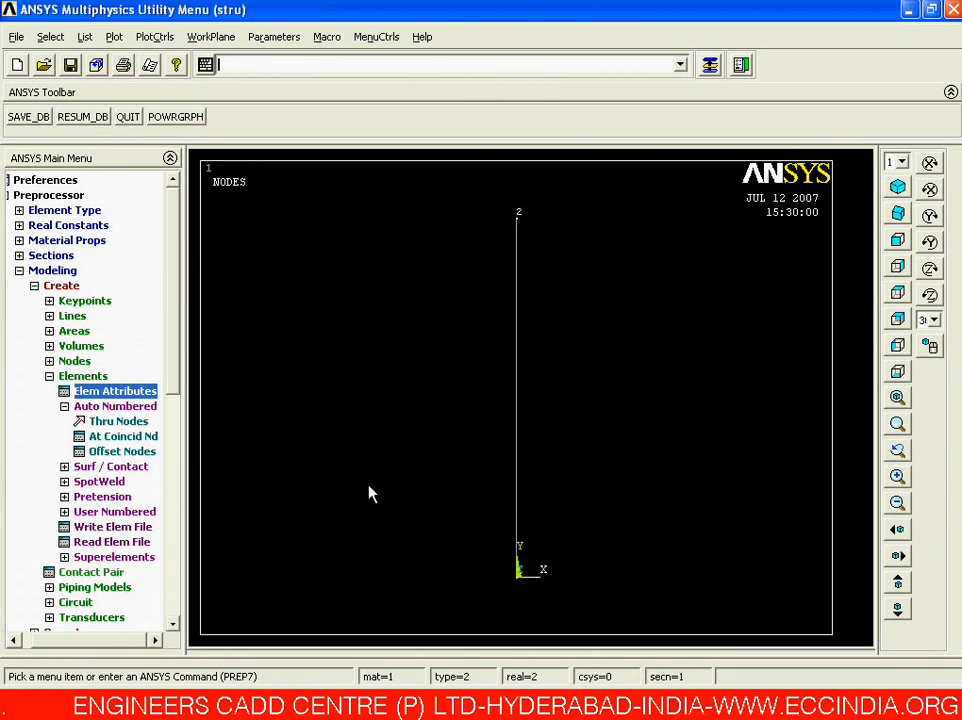
Create the point mass element on node 2 at the upper end of the spring
left_click(110, 421)
left_click(533, 220)
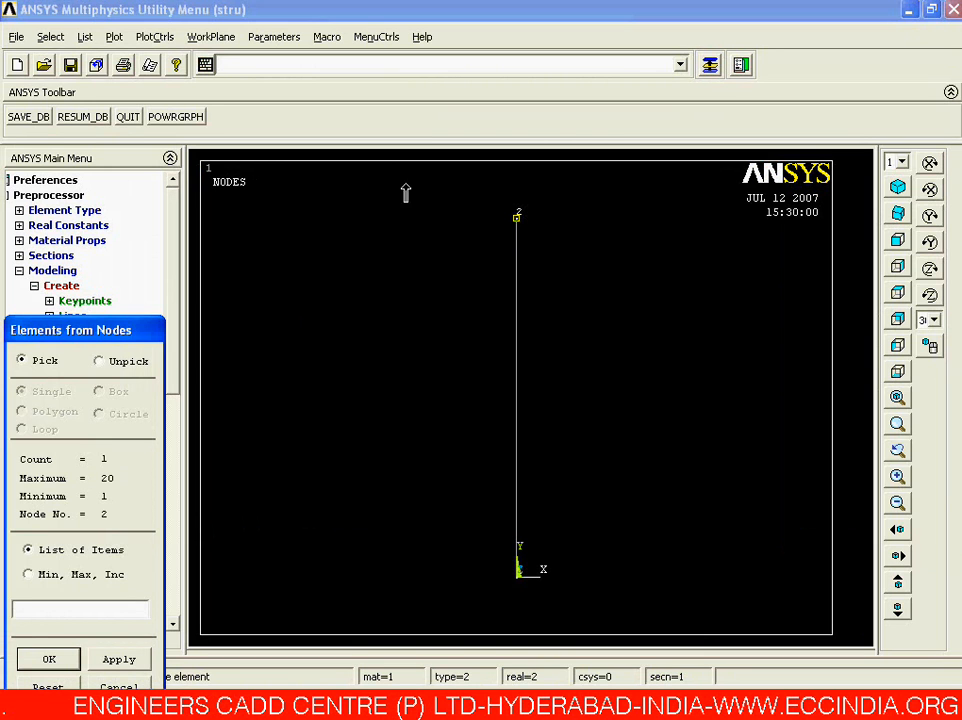
left_click(55, 662)
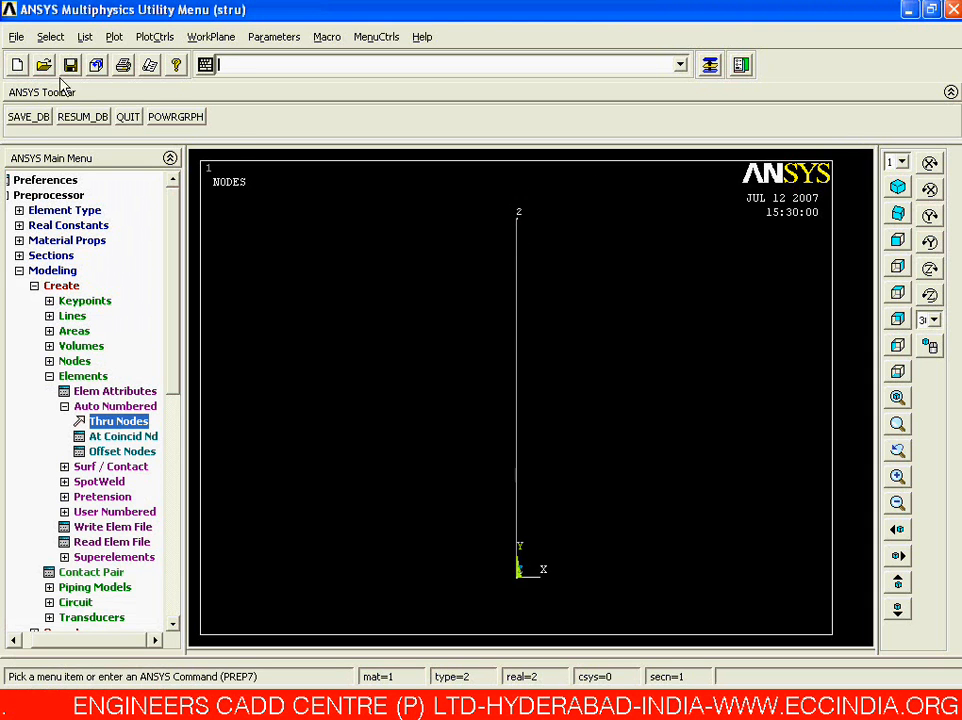
Plot the elements, inspect the mass at the spring's upper end up close, and fit the whole model in view
left_click(114, 36)
left_click(137, 188)
right_click_drag(481, 198, 570, 257)
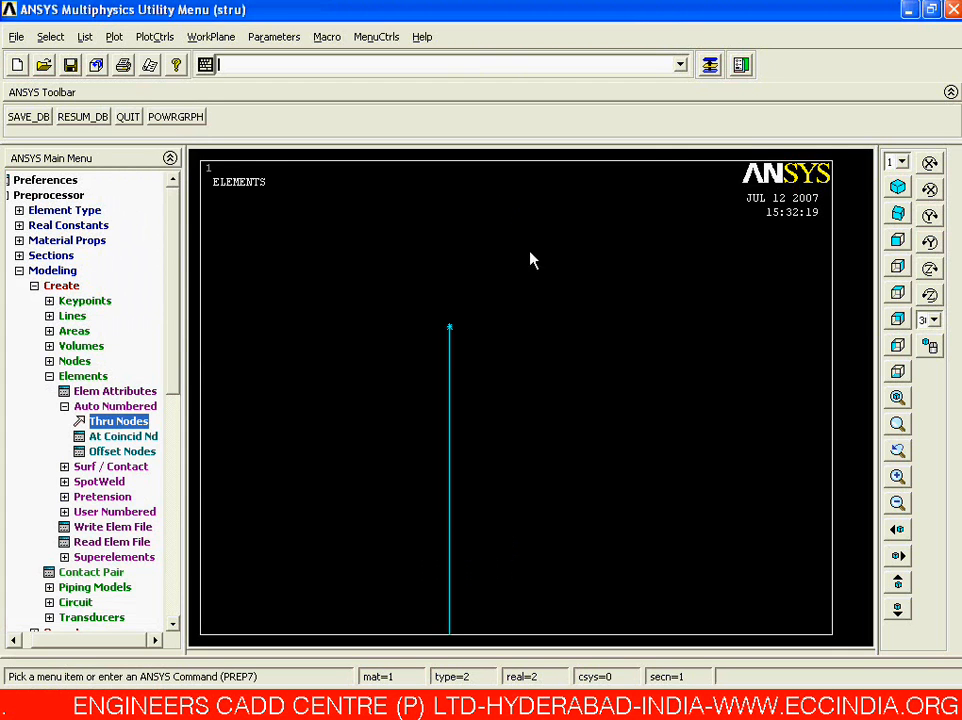
right_click(447, 328)
left_click(468, 380)
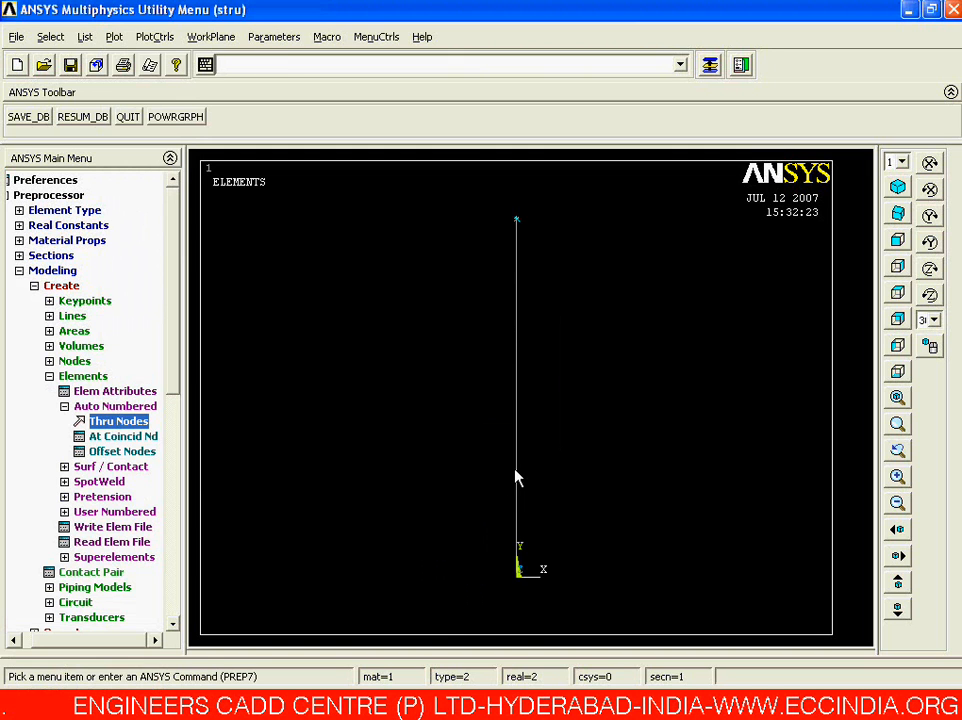
Turn on the display of element shapes based on real constant descriptions and replot the spring-mass model
left_click(163, 42)
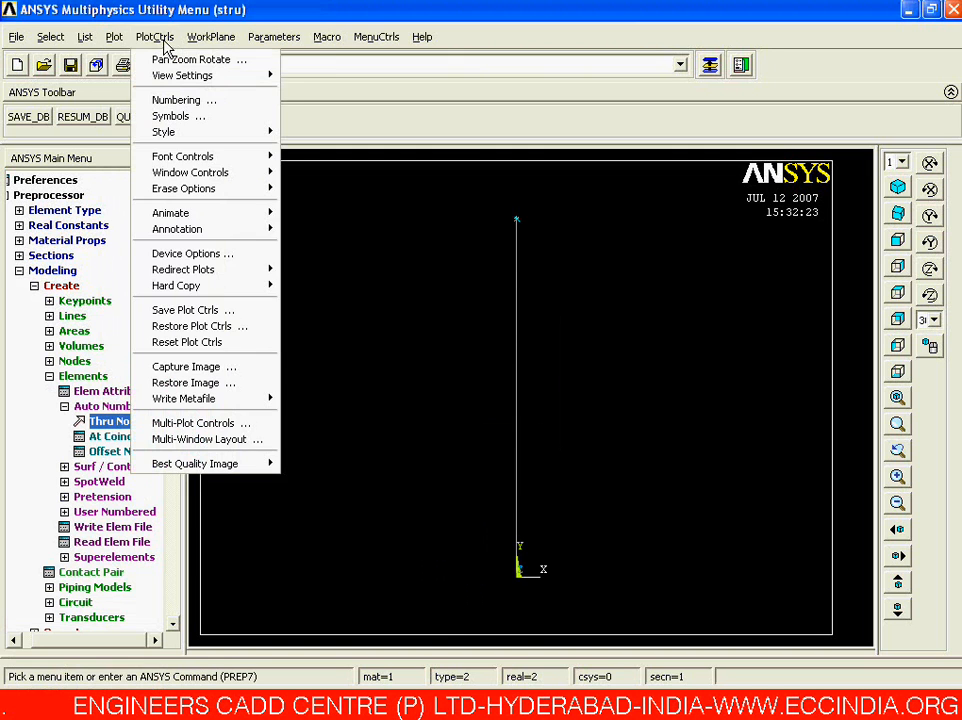
mouse_move(198, 138)
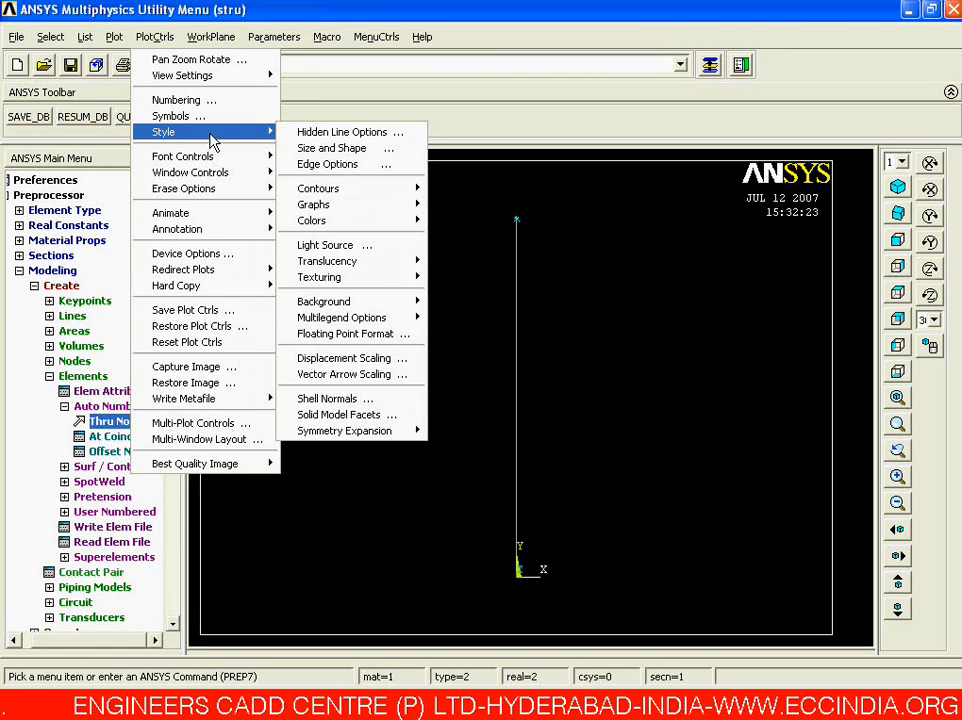
left_click(318, 147)
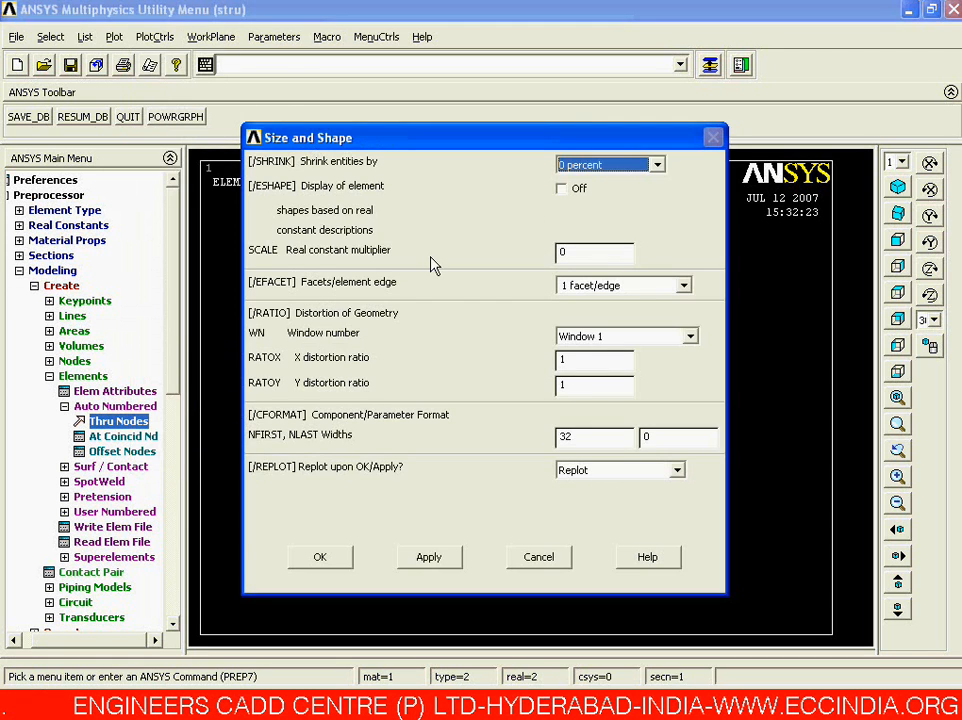
left_click(562, 189)
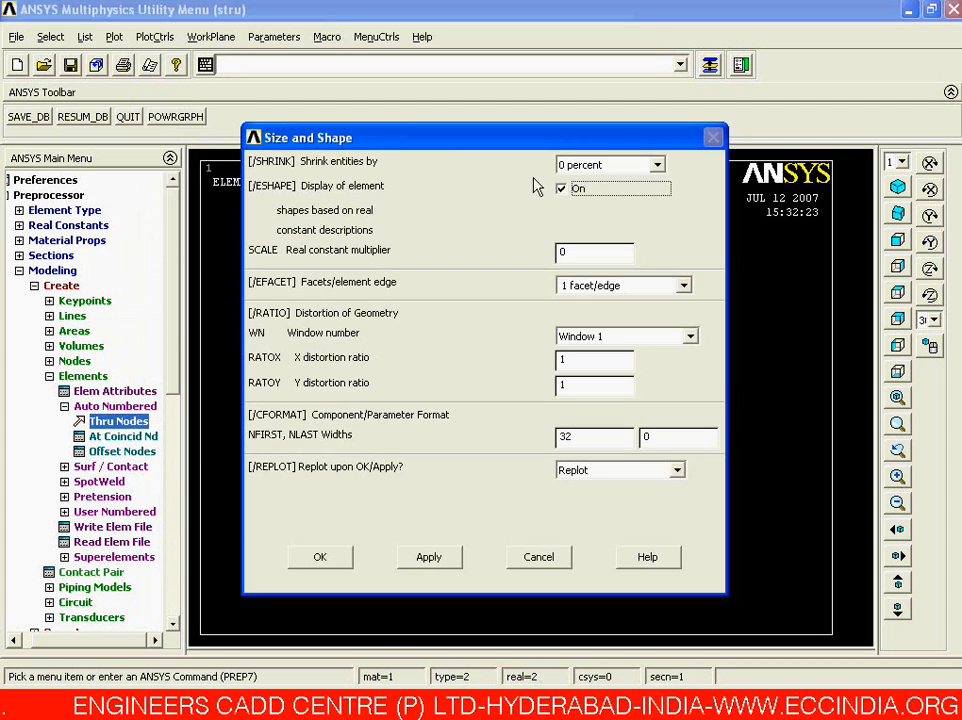
left_click(342, 558)
Inspect the spring symbol and the mass symbol at the upper end up close, and fit the whole model in view
left_click(484, 344)
left_click(586, 462)
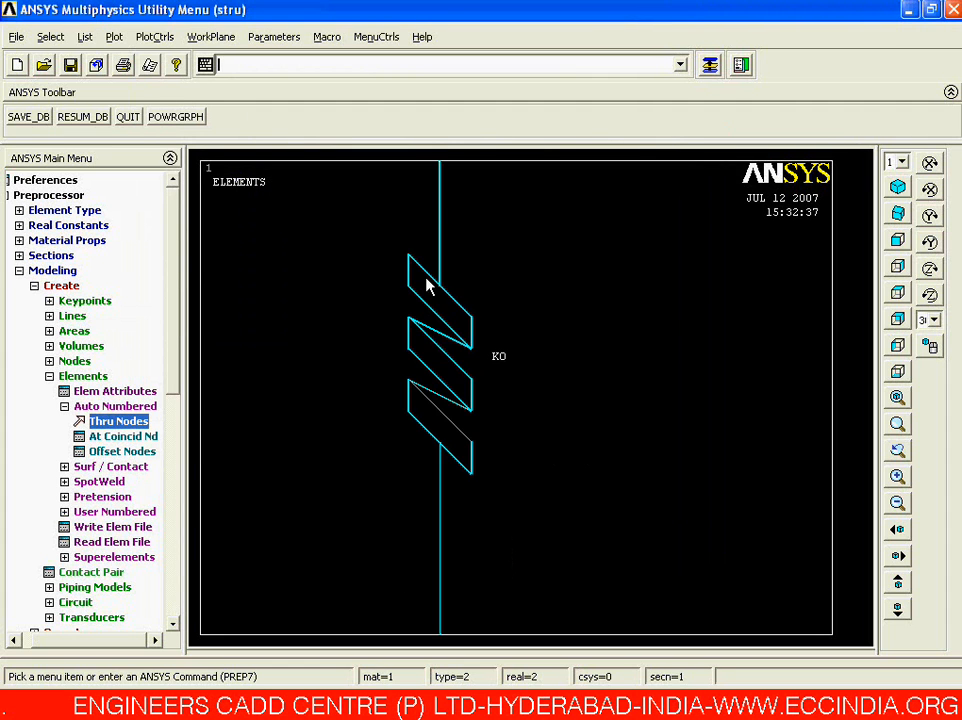
right_click(497, 347)
left_click(540, 404)
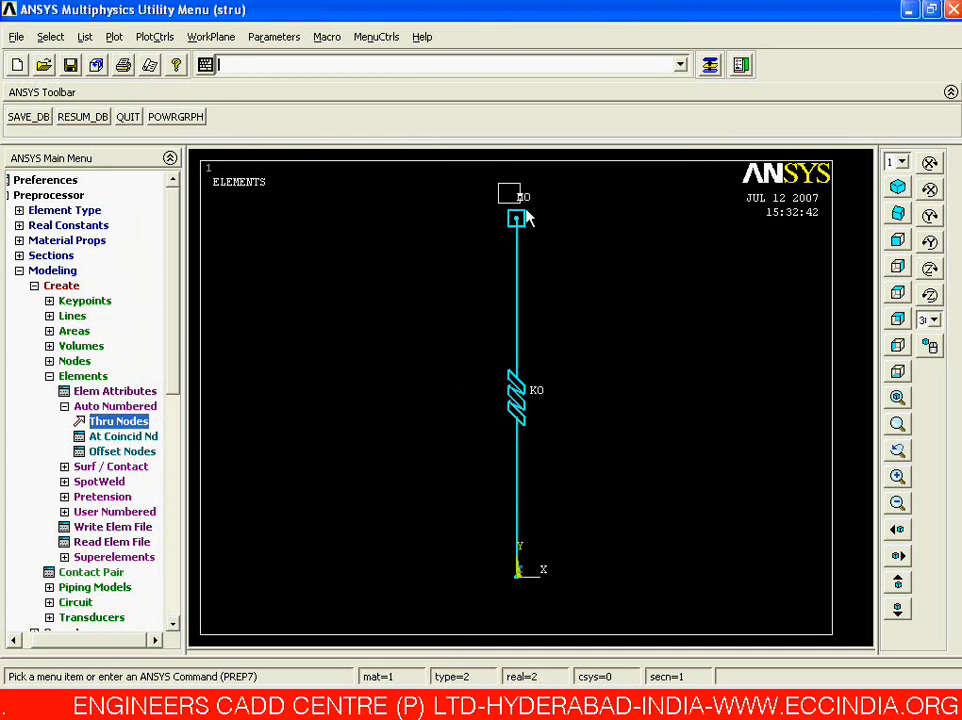
scroll(520, 225, "up", 5)
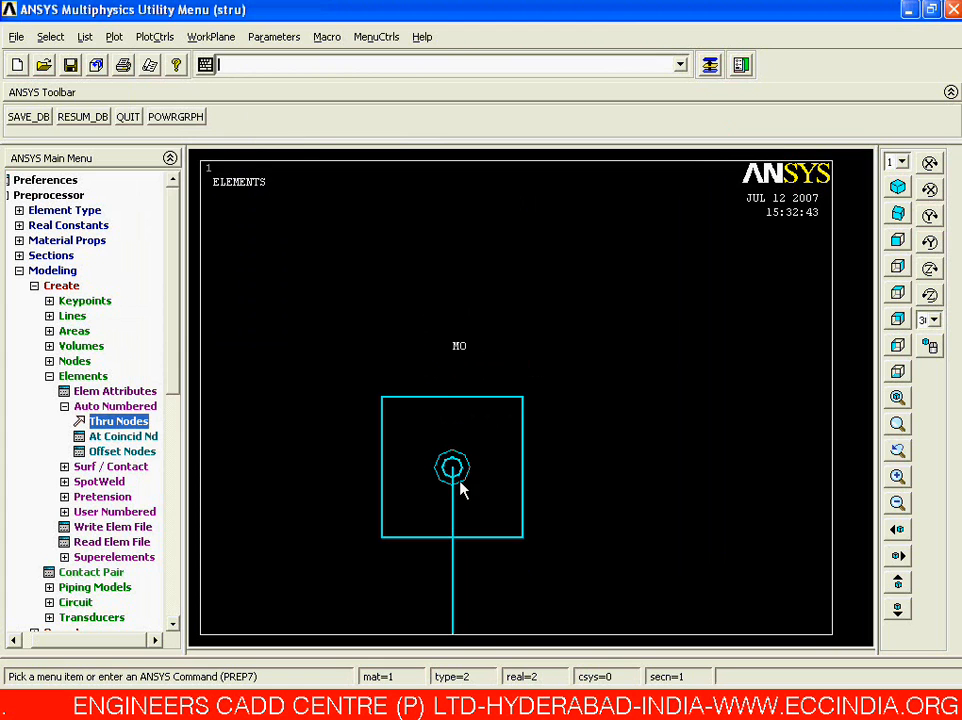
right_click(459, 446)
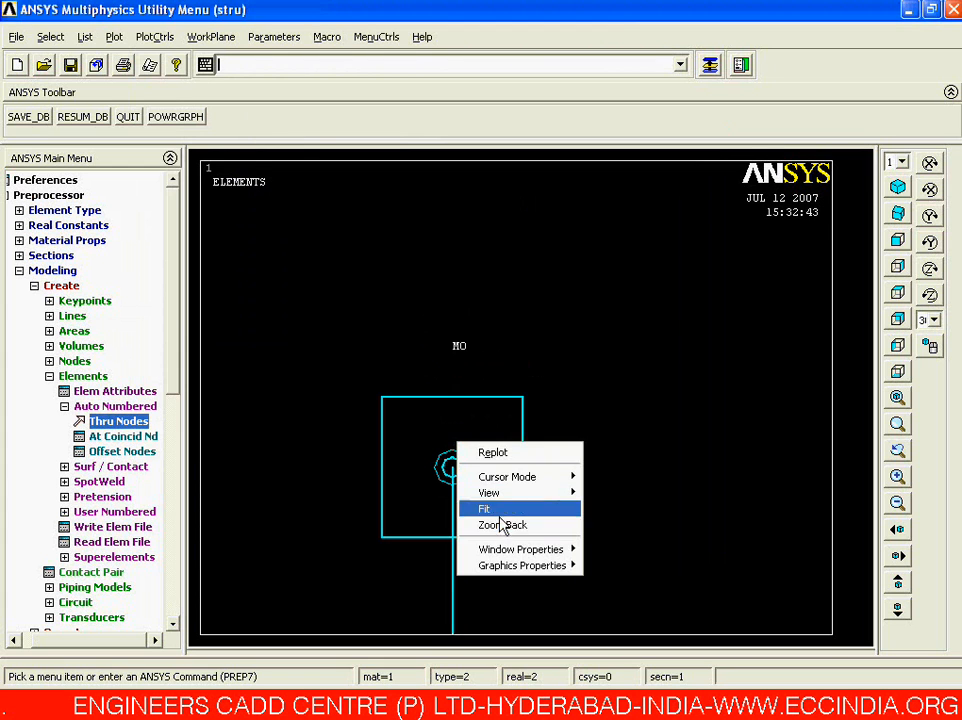
left_click(500, 510)
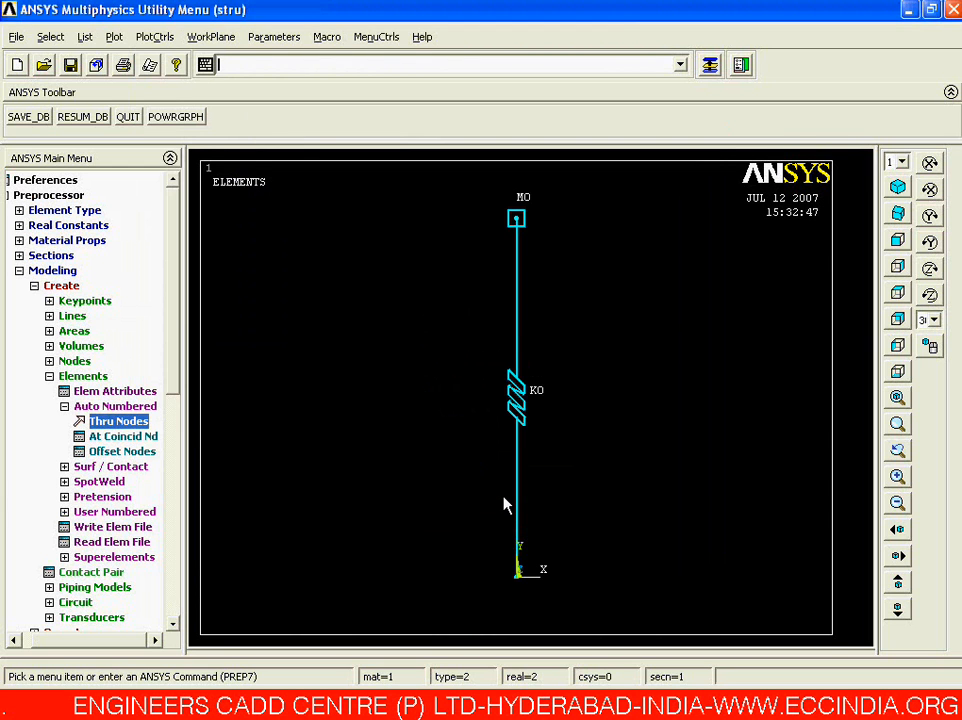